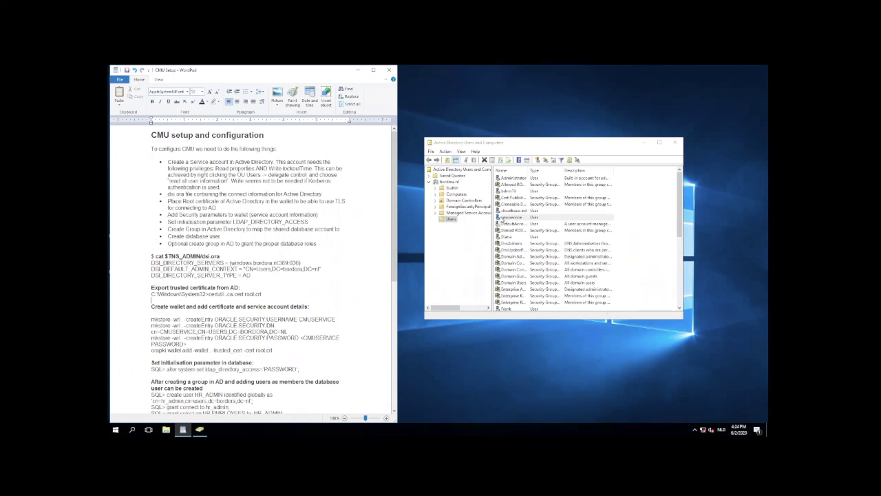
Inspect the cmuservice account's properties and account options, then close without saving.
double_click(505, 218)
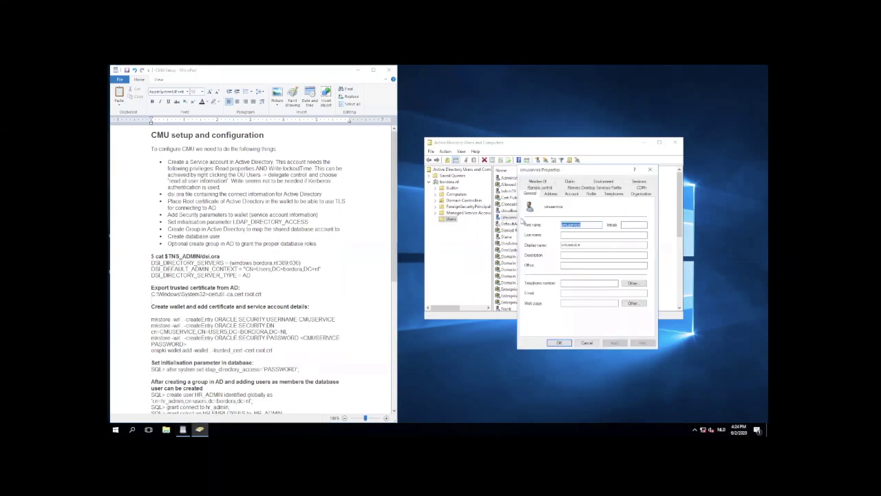
left_click(572, 195)
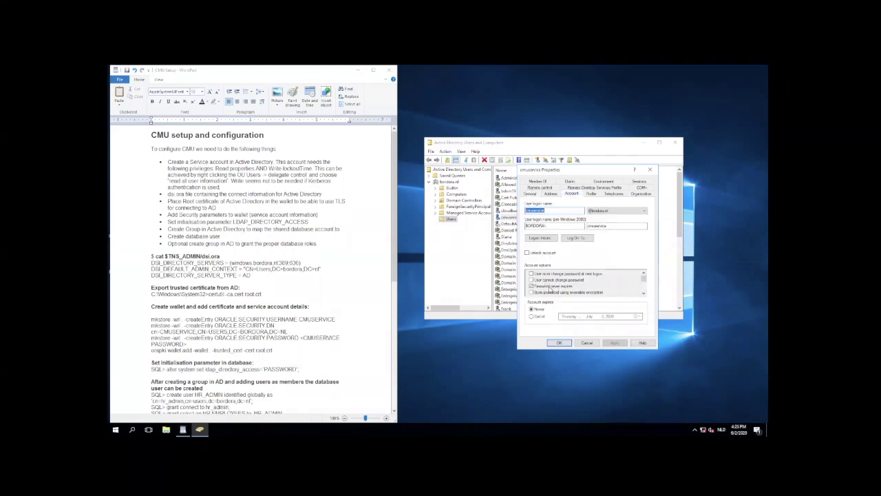
left_click(644, 293)
left_click(644, 293)
left_click(644, 293)
left_click(643, 293)
left_click(644, 293)
left_click(643, 294)
left_click(644, 293)
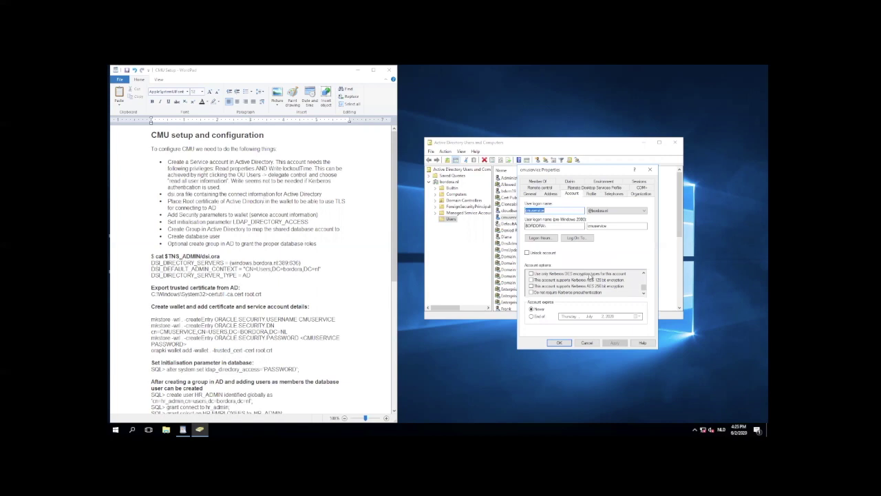
left_click(643, 274)
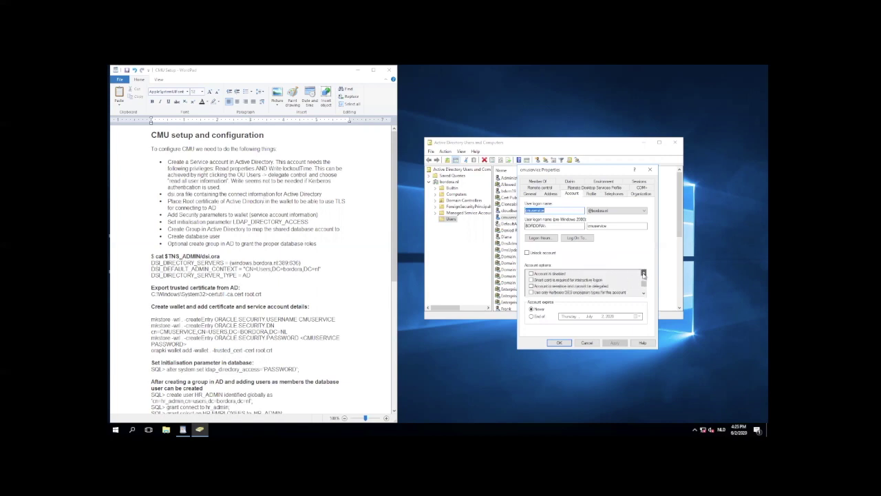
left_click(589, 344)
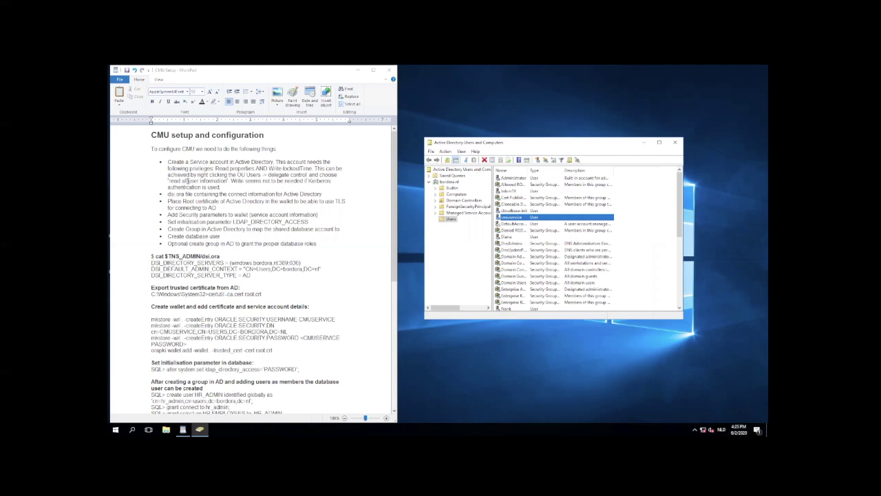
Delegate control on Users to cmuservice, ticking 'Read all user information'.
right_click(443, 220)
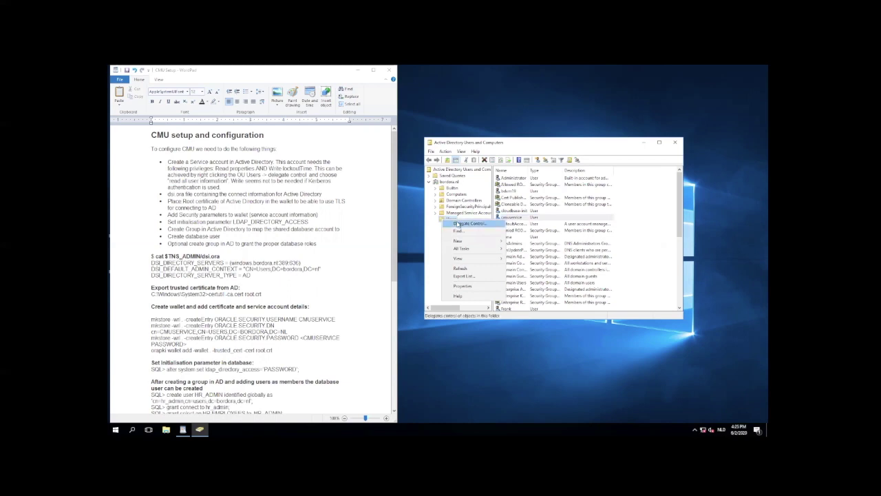
left_click(458, 224)
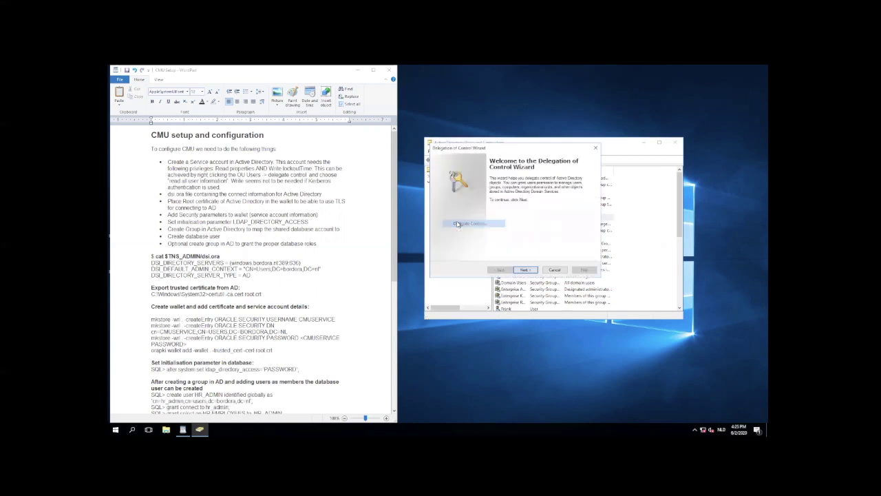
left_click(525, 270)
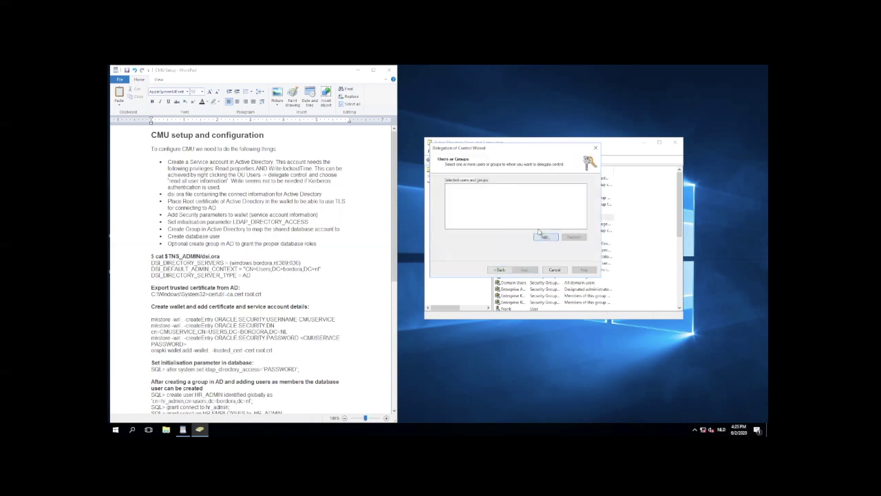
left_click(543, 236)
type("cm")
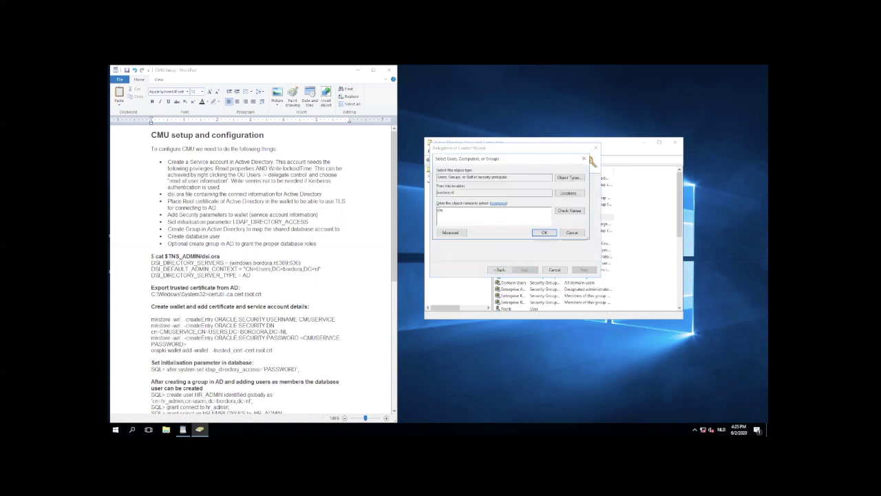
type("use")
left_click(569, 211)
left_click(544, 233)
left_click(525, 270)
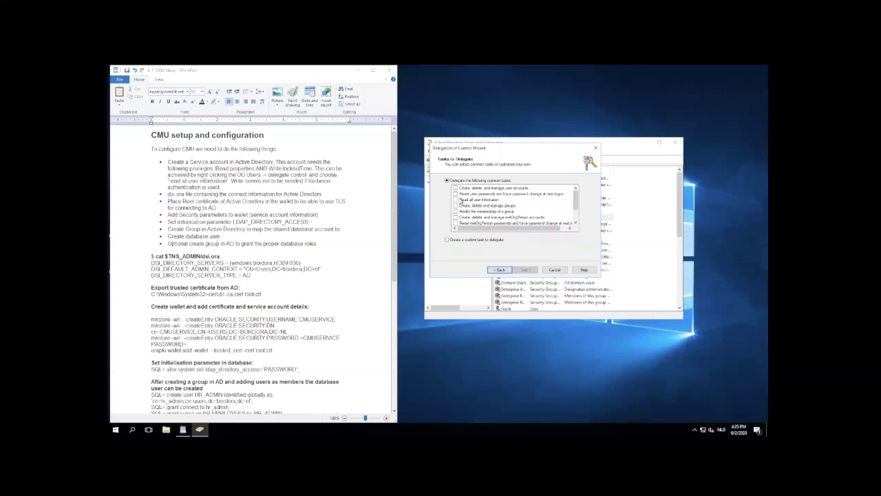
left_click(455, 200)
Cancel the delegation wizard and return to the Terminal session.
left_click(552, 272)
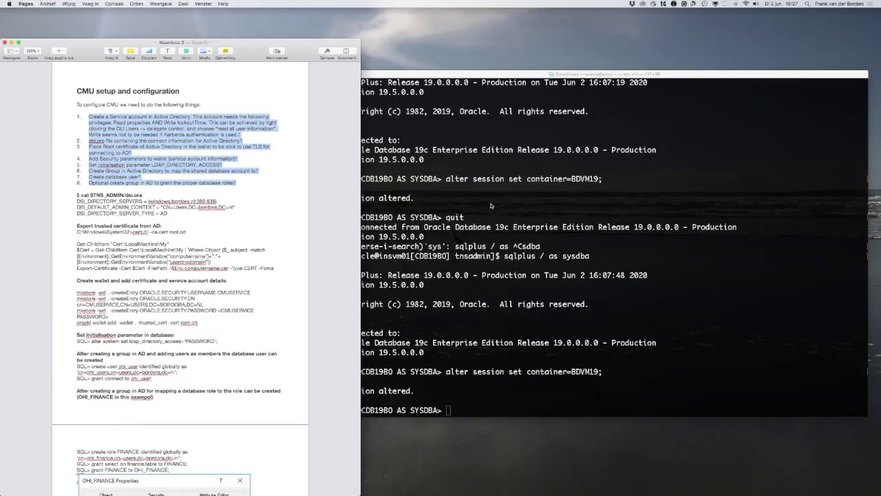
left_click(491, 207)
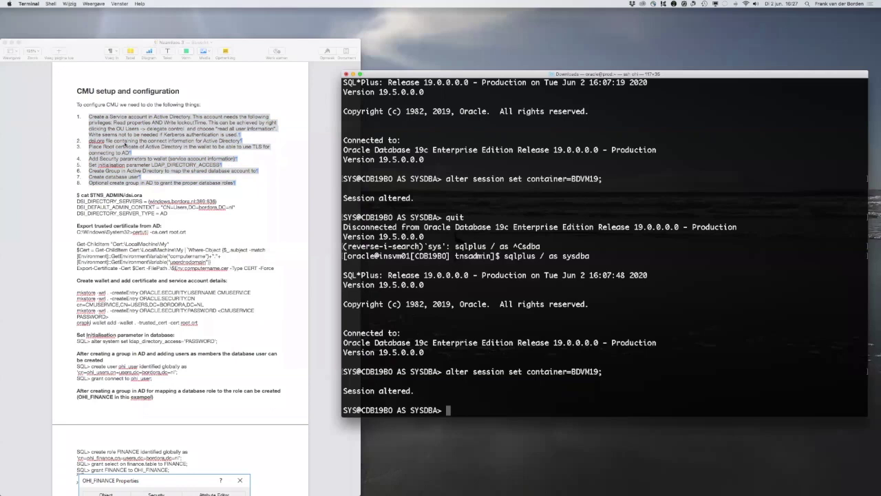
left_click(106, 141)
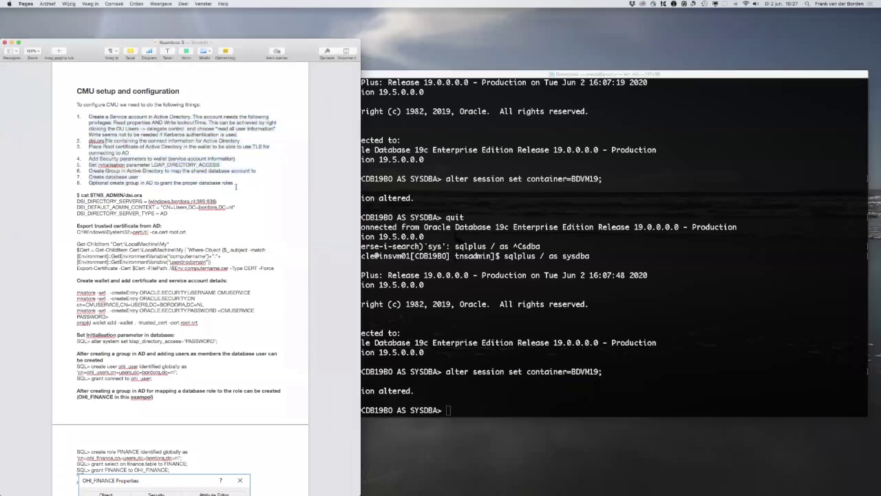
left_click(426, 221)
Run quit to leave SQL*Plus, then clear the terminal.
type("qui")
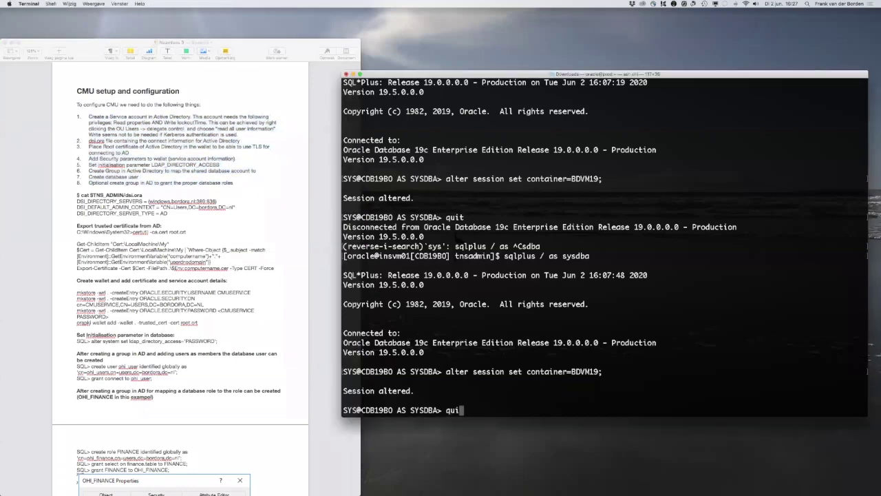
type("t")
key("Return")
type("clear")
key("Return")
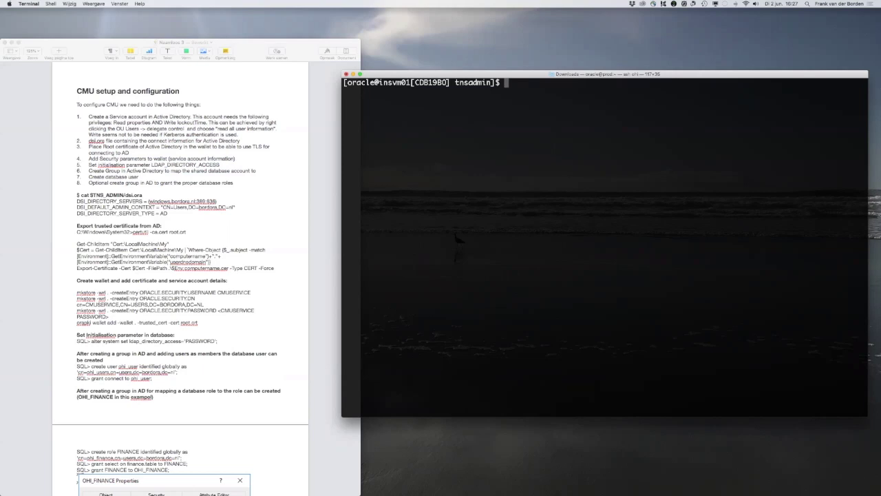
Show dsi.ora with cat and rerun the recalled 'orapki wallet display' command.
type("cat dsi.ora")
key("Return")
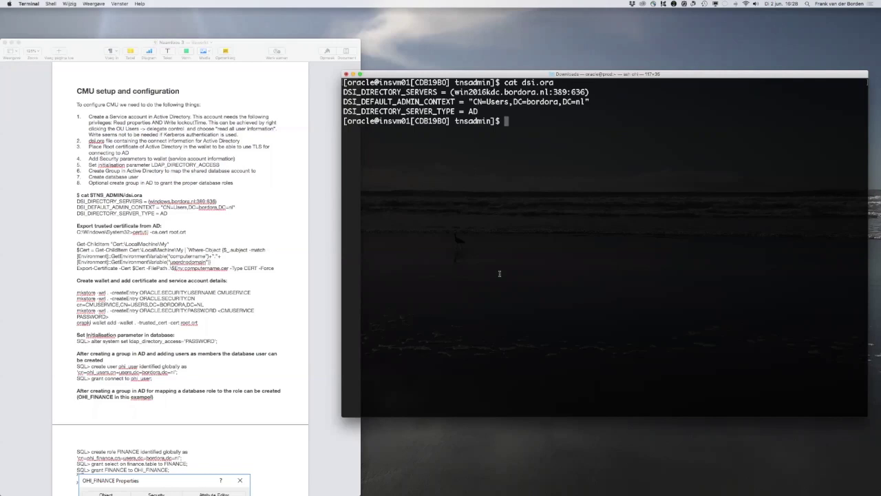
key("ctrl+r")
type("dis")
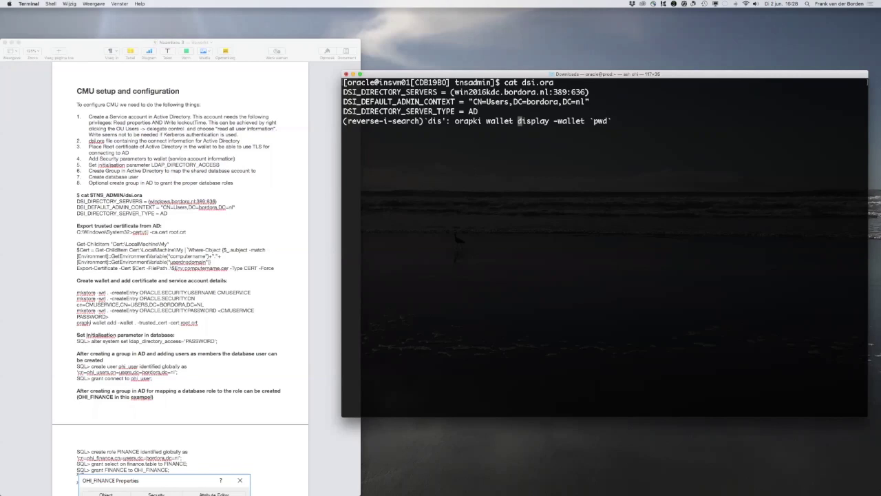
key("Return")
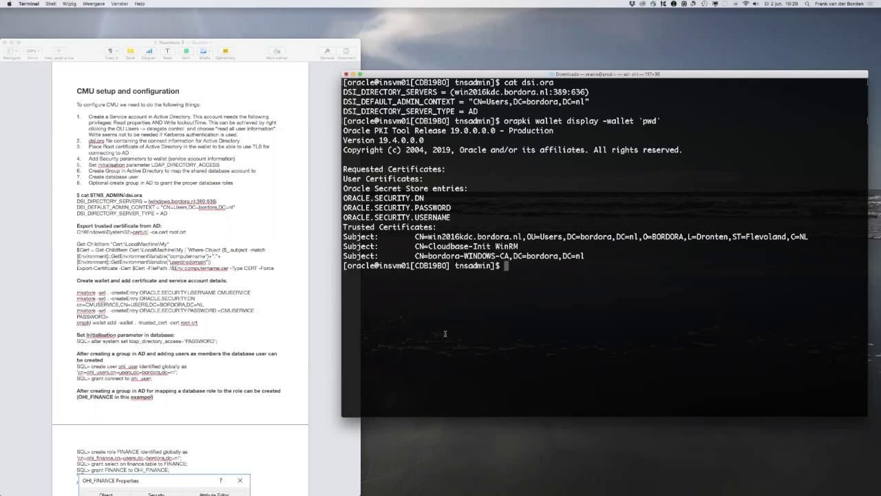
Connect as sysdba, set the session container to BDVM19, and run 'show parameter ldap'.
key("ctrl+r")
type("sql")
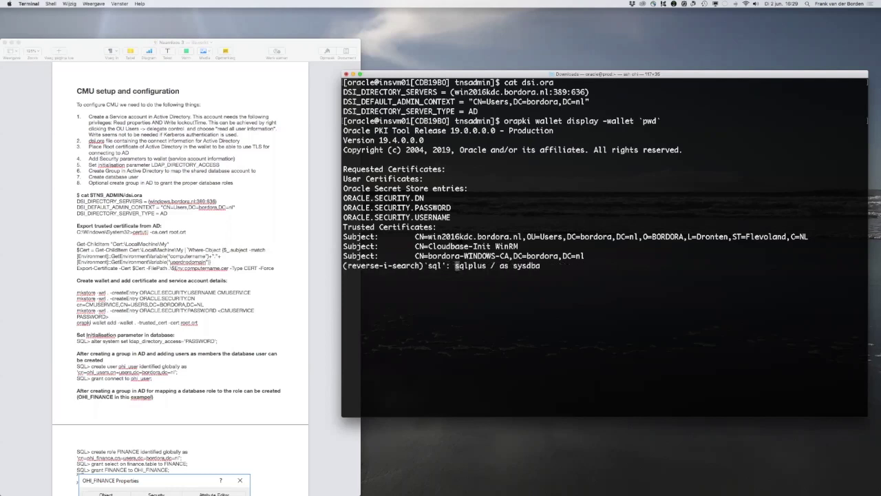
key("Return")
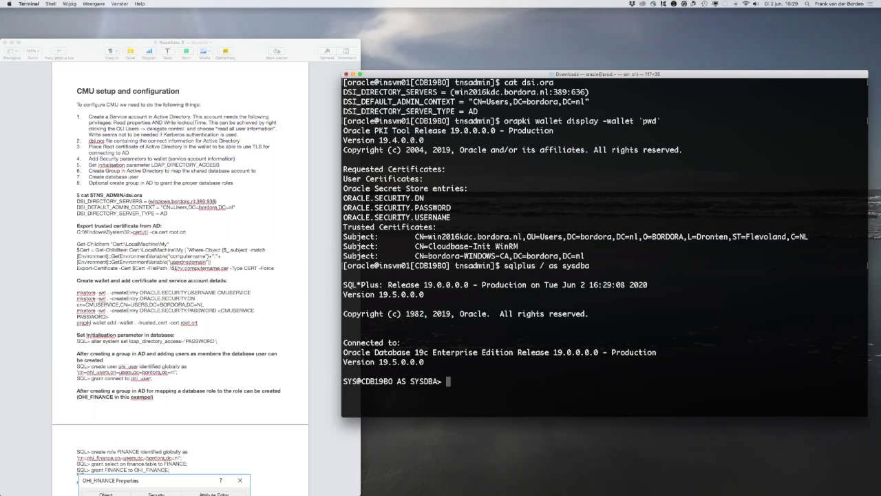
type("alter session set")
key("BackSpace")
key("BackSpace")
key("BackSpace")
key("BackSpace")
type("set con")
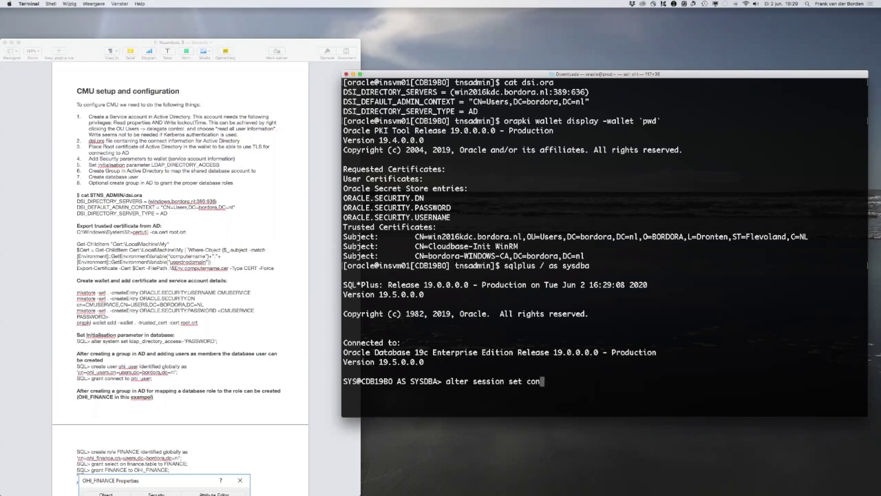
type("tainer=BDVM109")
key("BackSpace")
key("BackSpace")
type("9;")
key("Return")
type("sh")
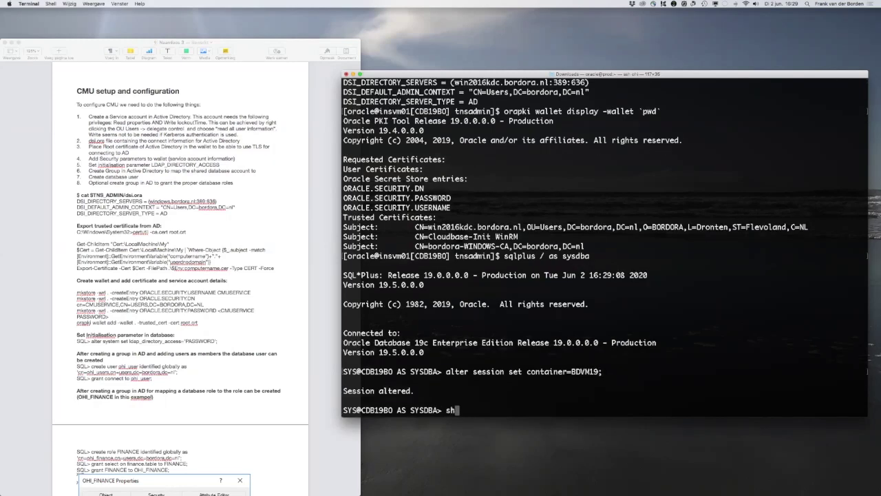
type("ow parameter ldap")
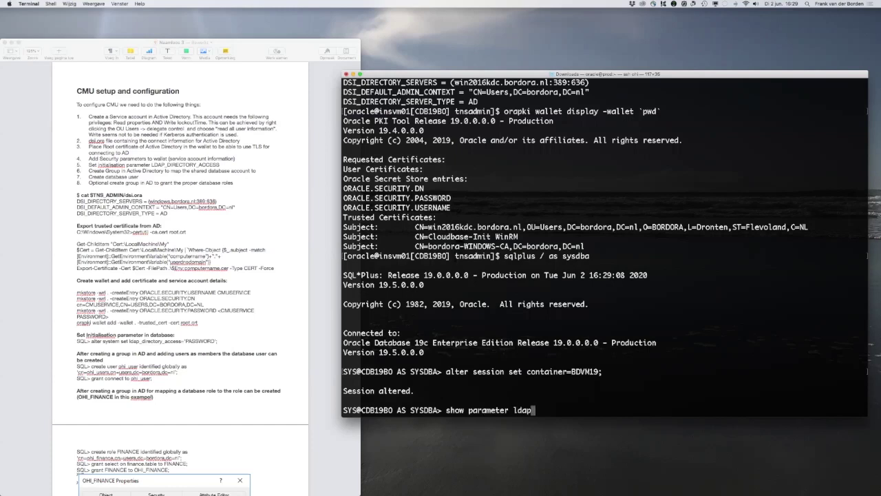
key("Return")
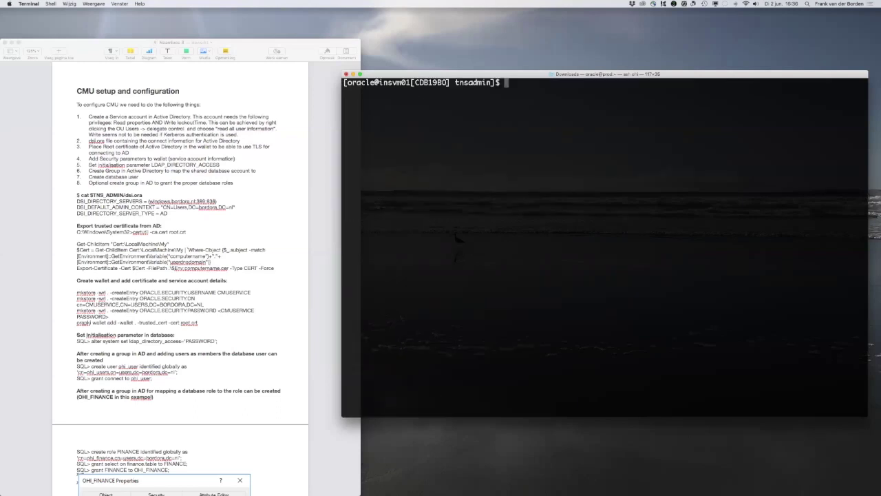
Go to the Windows remote desktop and scroll the Users list to hr_admin and hr_mgr.
key("super+Tab")
key("super+shift+Tab")
key("ctrl+Up")
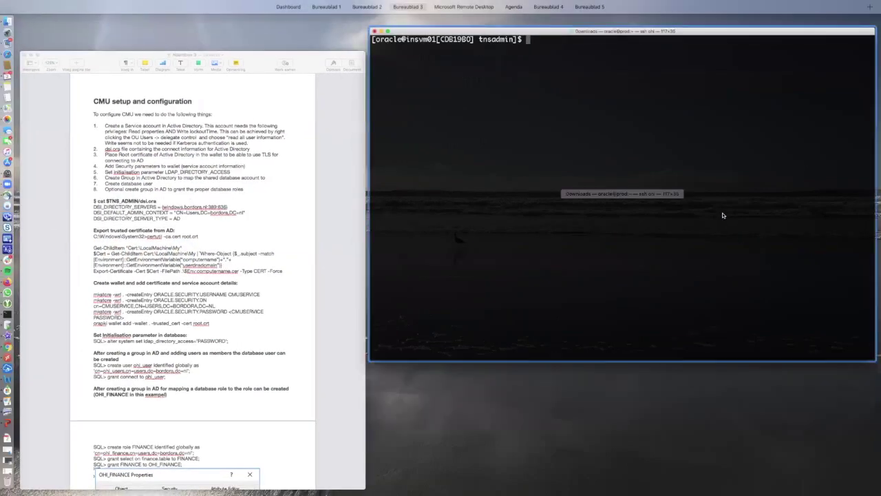
left_click(461, 12)
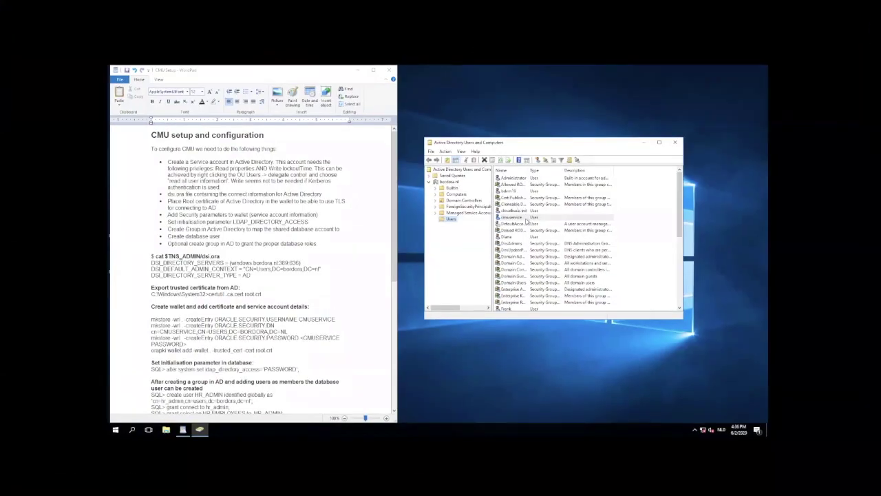
left_click_drag(680, 236, 685, 307)
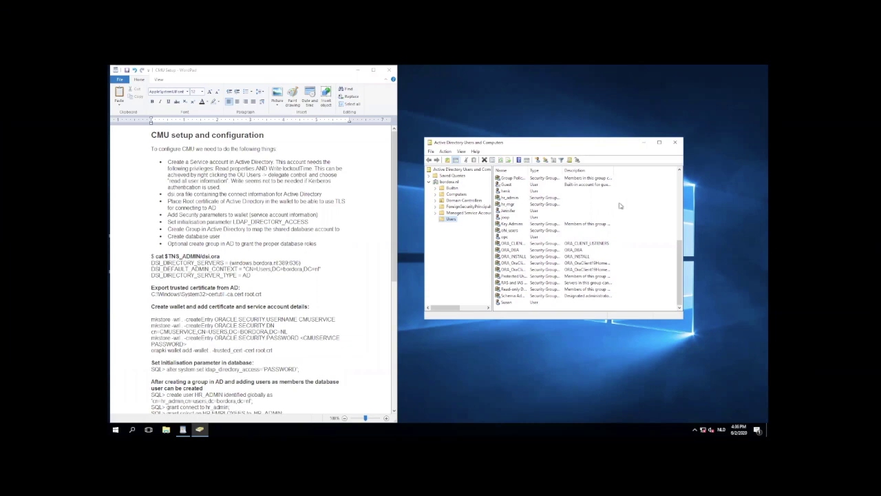
left_click_drag(680, 171, 680, 171)
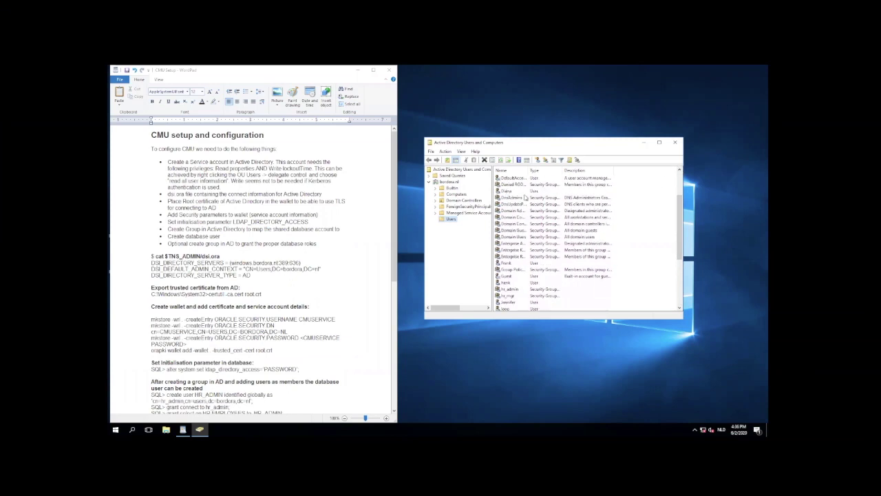
left_click_drag(678, 228, 678, 169)
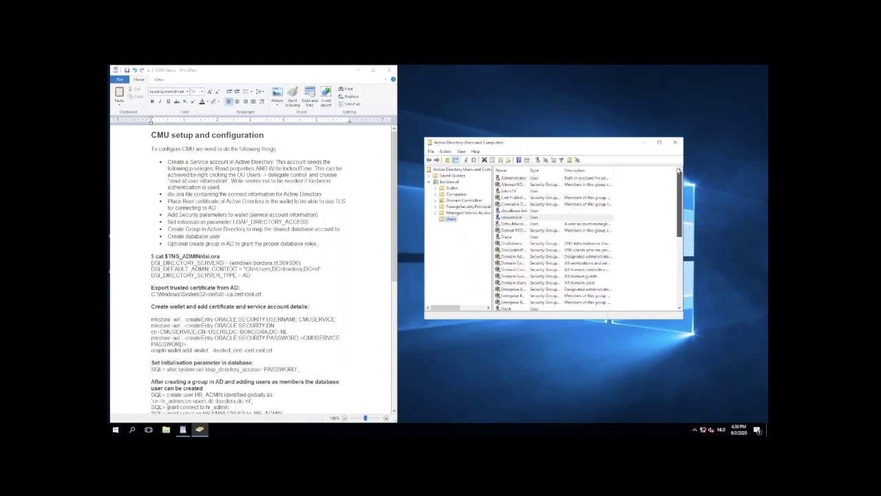
left_click_drag(678, 205, 678, 235)
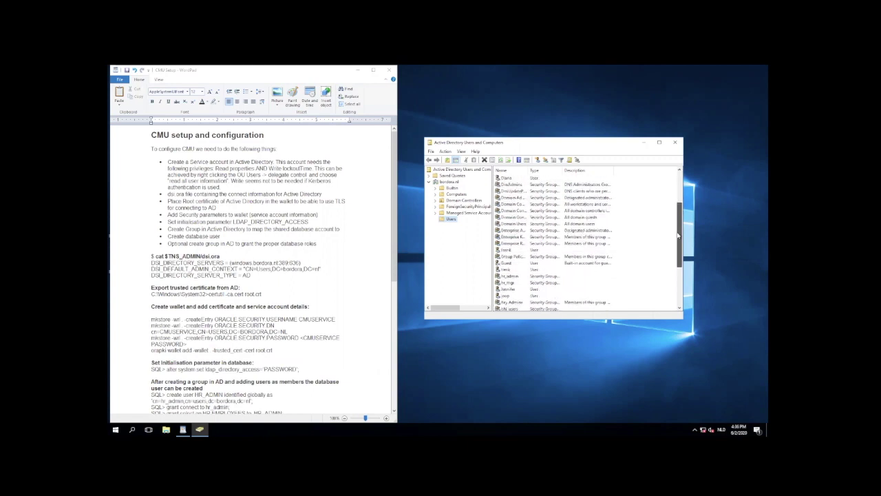
double_click(508, 277)
left_click(502, 276)
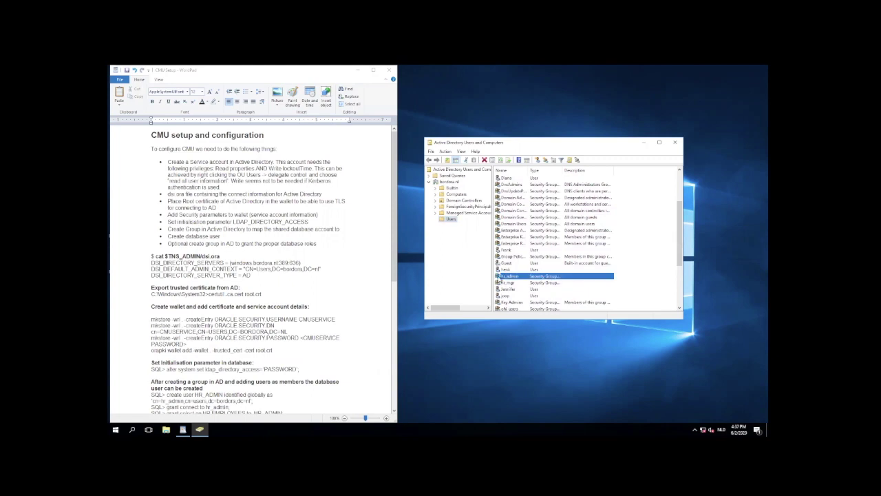
right_click(499, 276)
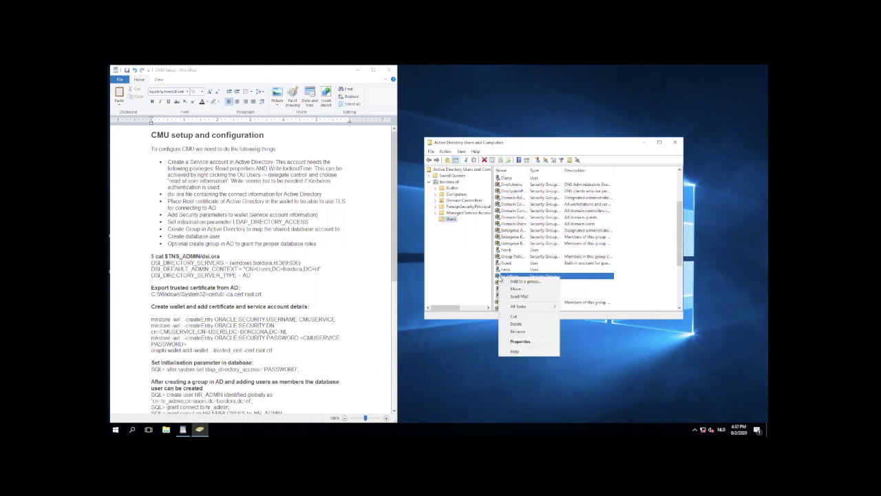
left_click(526, 341)
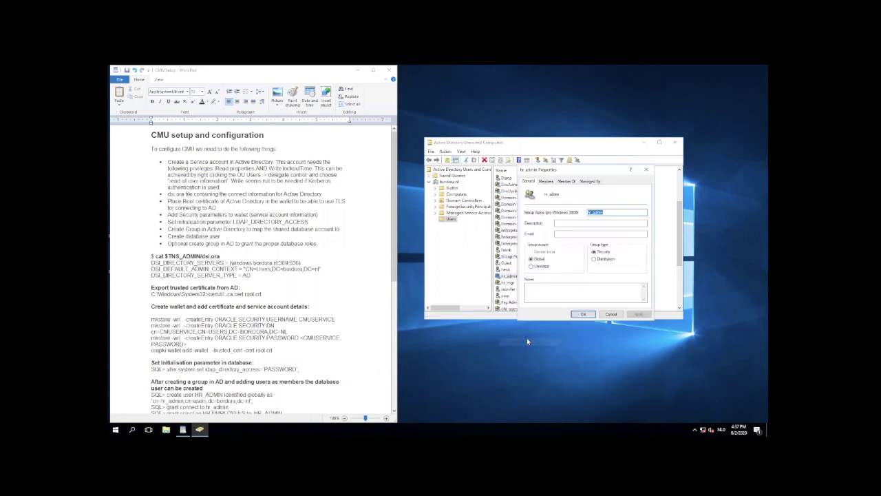
left_click(546, 181)
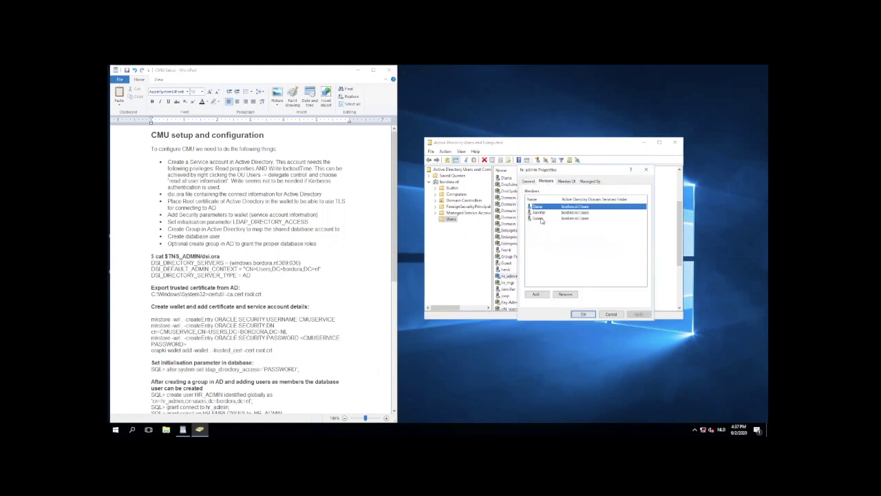
left_click(609, 315)
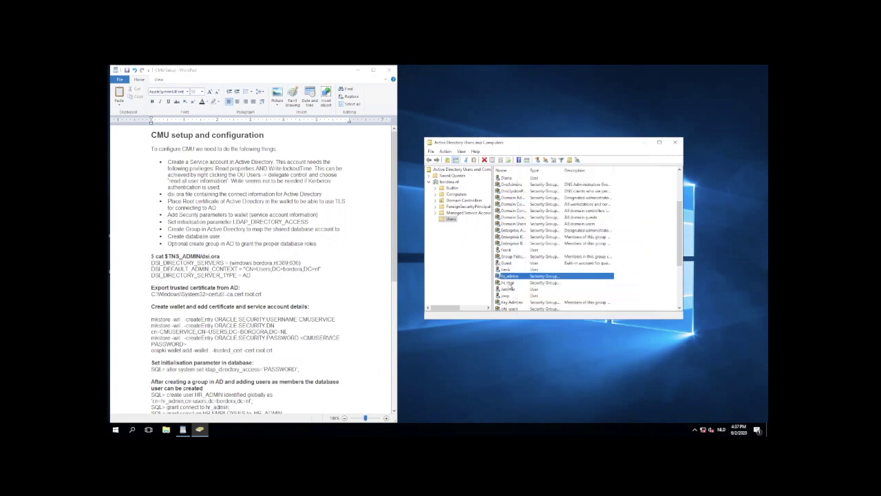
left_click(508, 282)
right_click(509, 286)
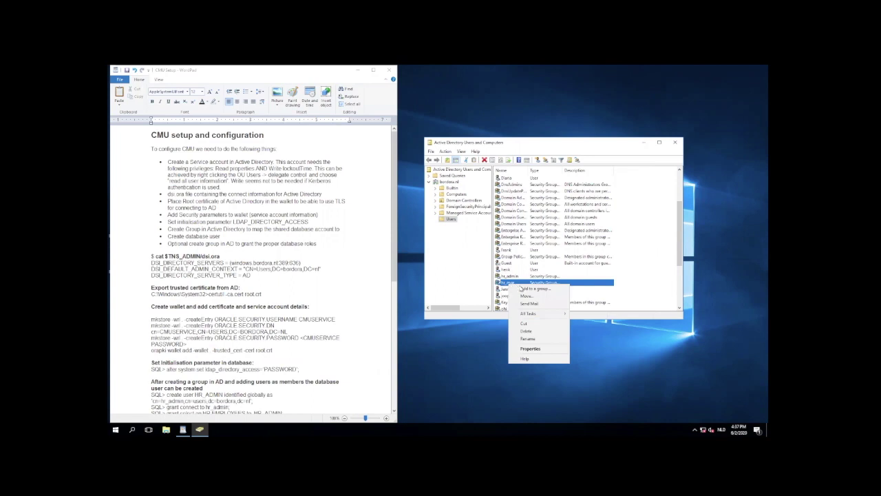
left_click(531, 349)
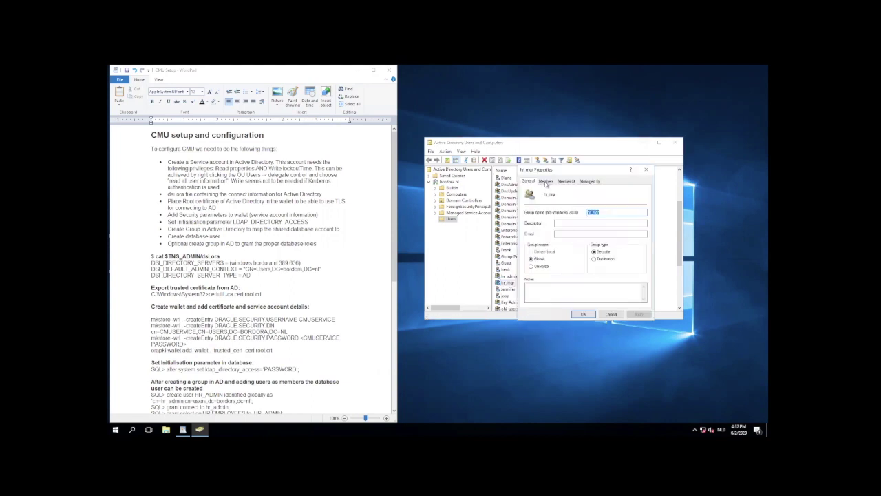
left_click(546, 181)
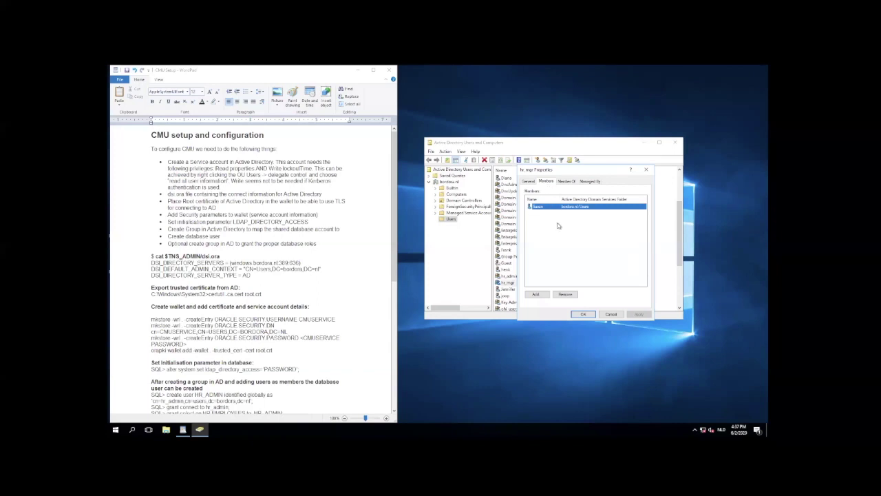
left_click(610, 314)
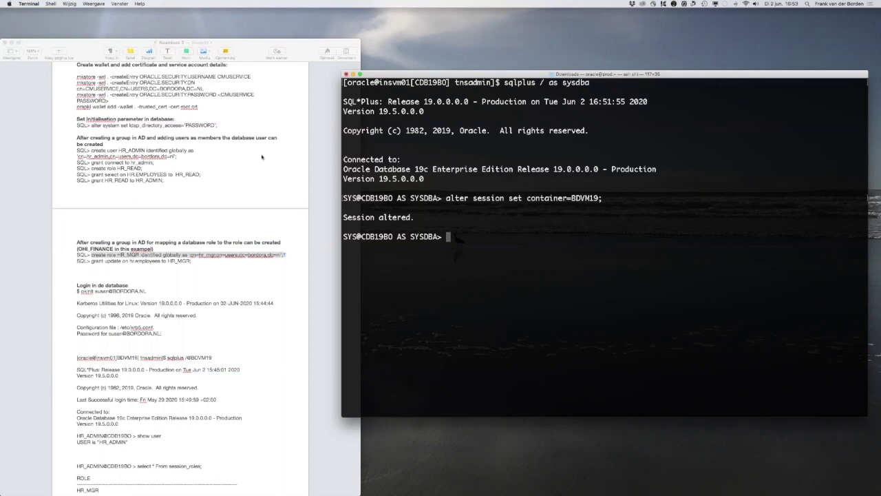
Create global user HR_ADMIN by pasting its command from the setup notes.
left_click(90, 151)
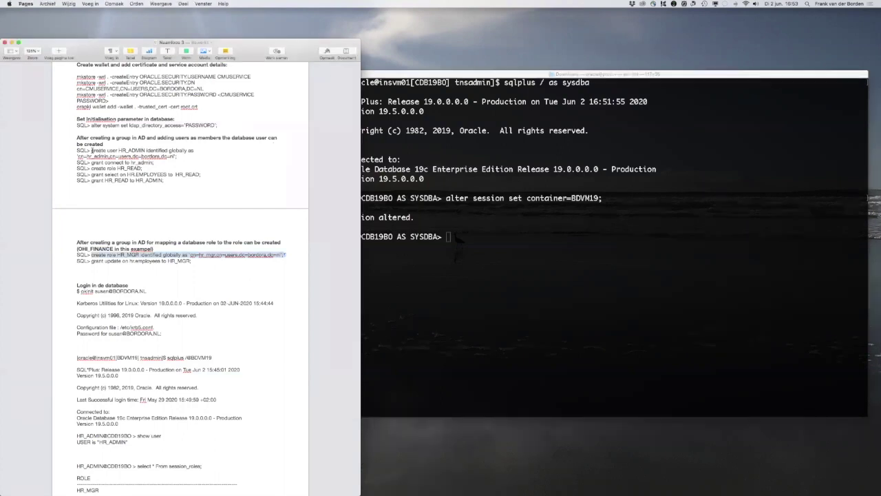
left_click_drag(91, 151, 208, 156)
key("super+c")
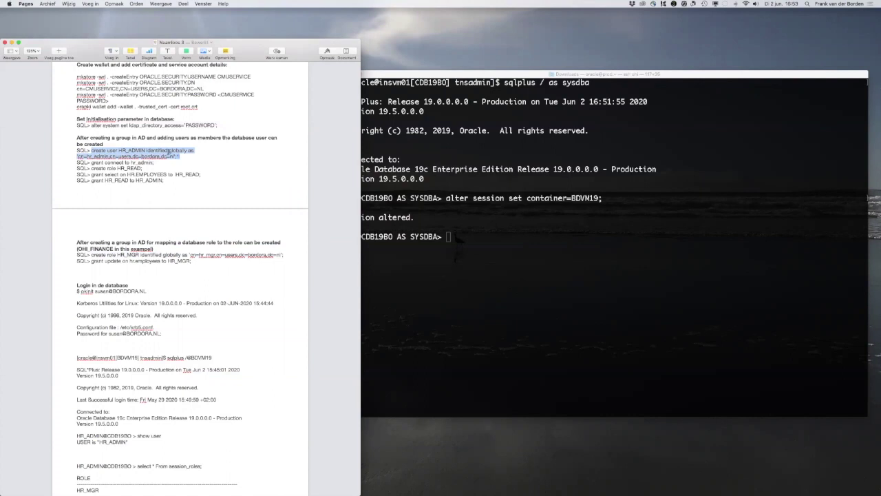
left_click(456, 302)
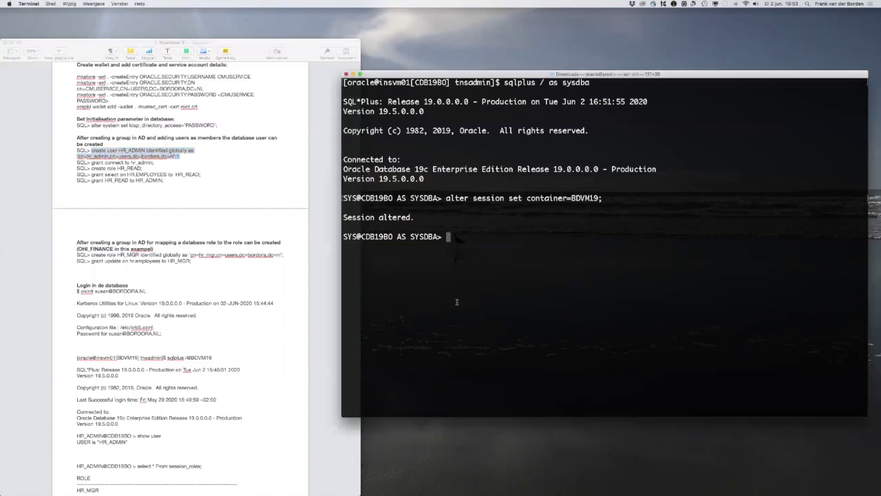
key("super+v")
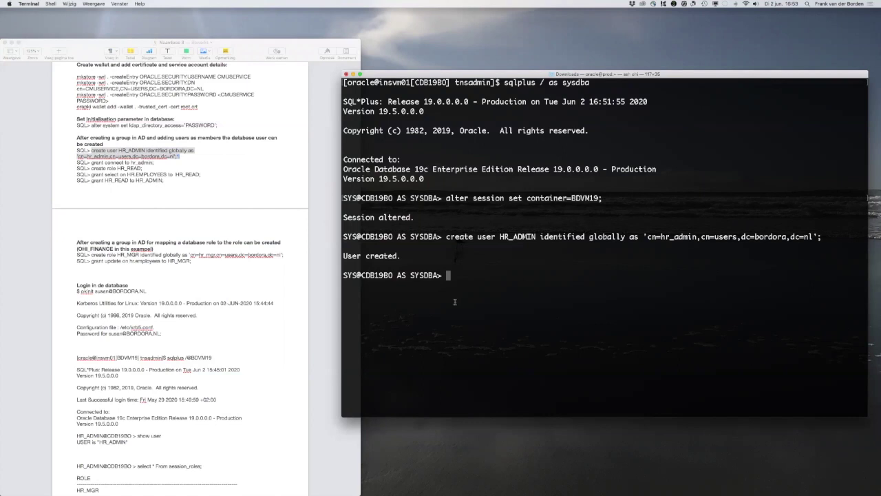
Grant connect to HR_ADMIN.
left_click(128, 162)
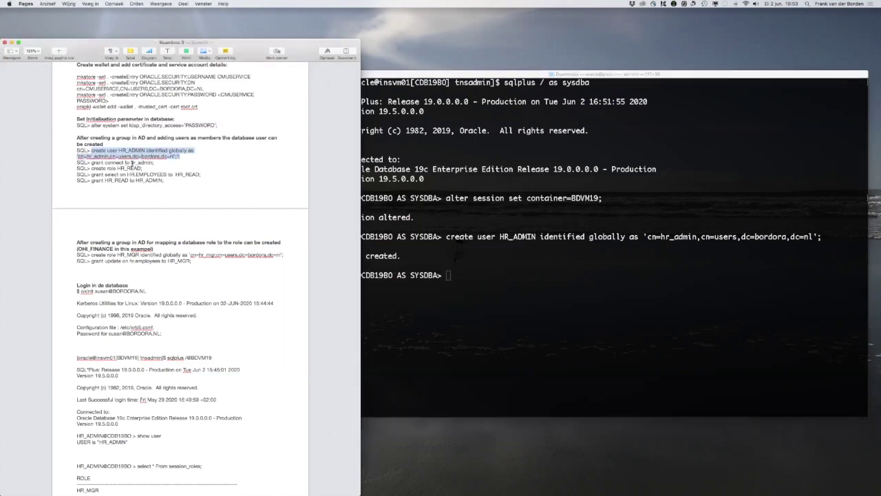
left_click(91, 163)
left_click_drag(92, 162, 153, 163)
key("super+c")
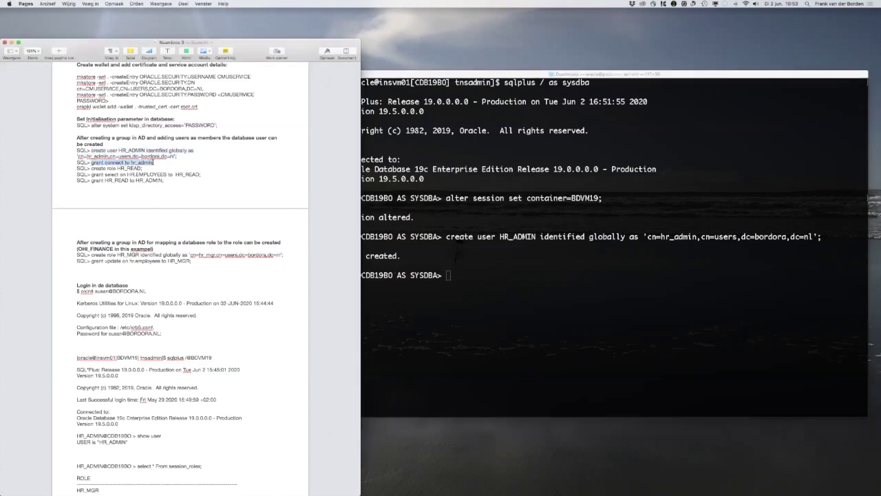
left_click(407, 290)
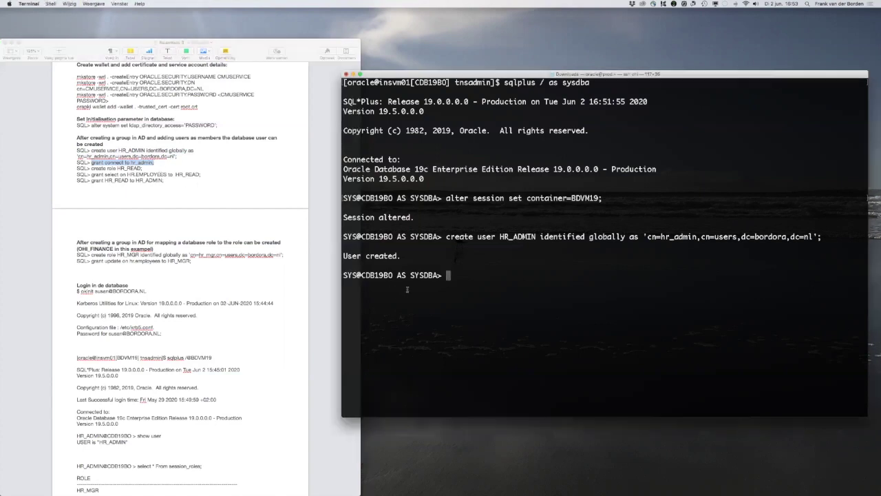
key("super+v")
key("Return")
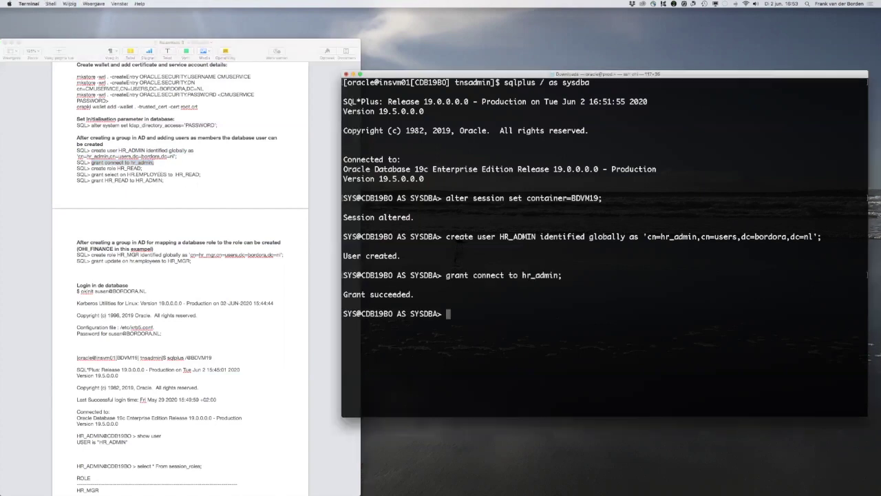
Create the HR_READ role.
left_click(100, 165)
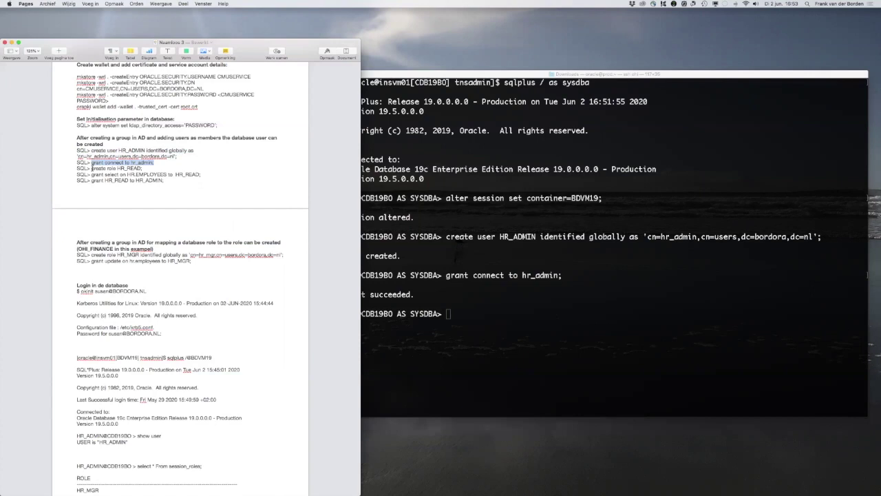
left_click(91, 168)
left_click_drag(91, 168, 144, 168)
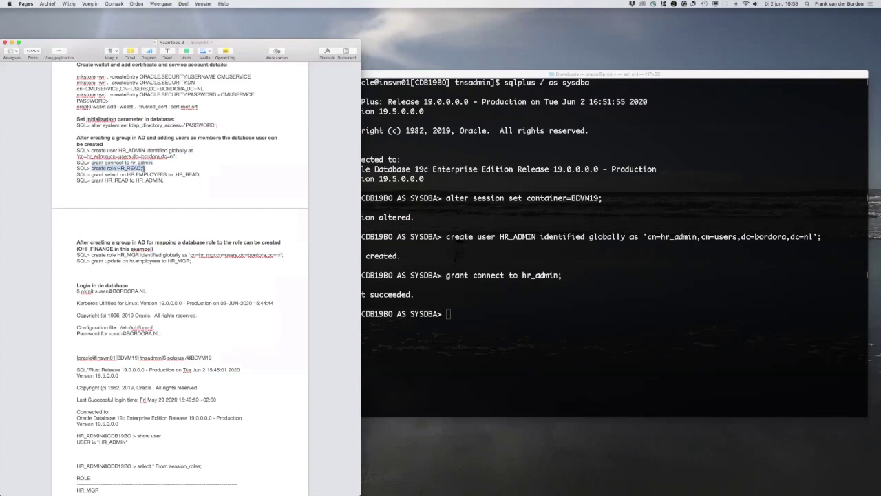
key("super+c")
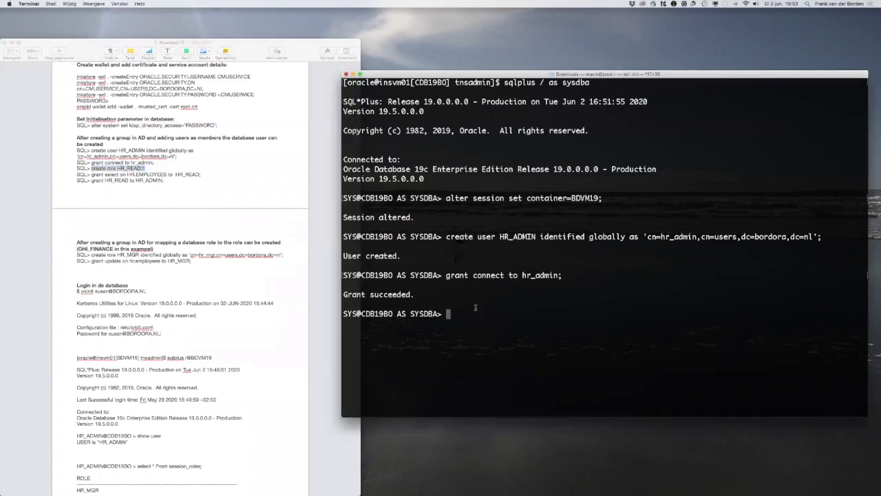
left_click(475, 307)
key("super+v")
key("Return")
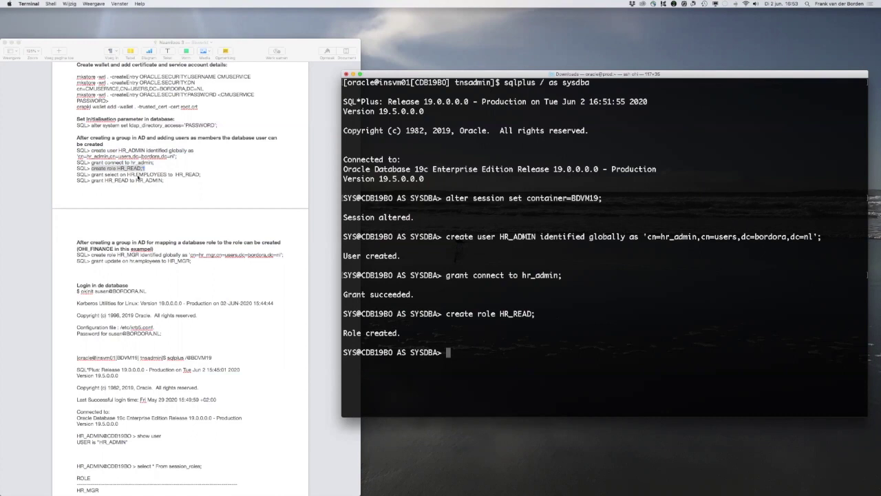
Grant HR_READ to HR_ADMIN.
left_click(104, 181)
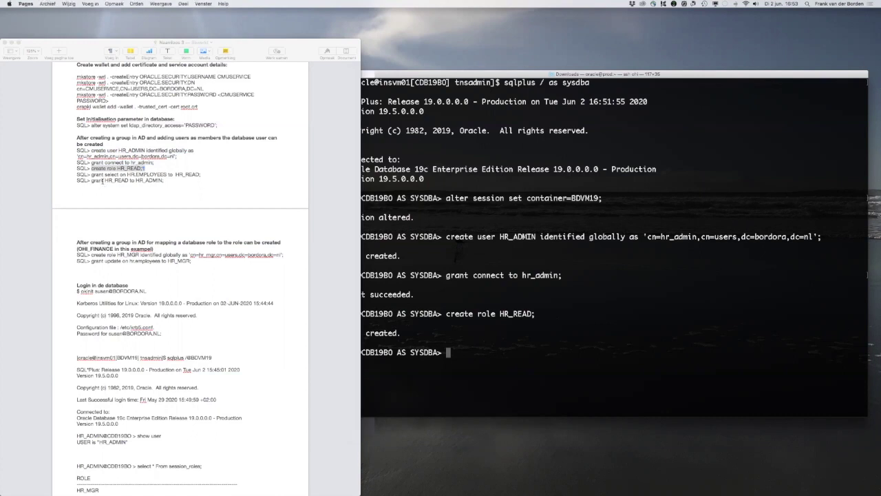
left_click(91, 180)
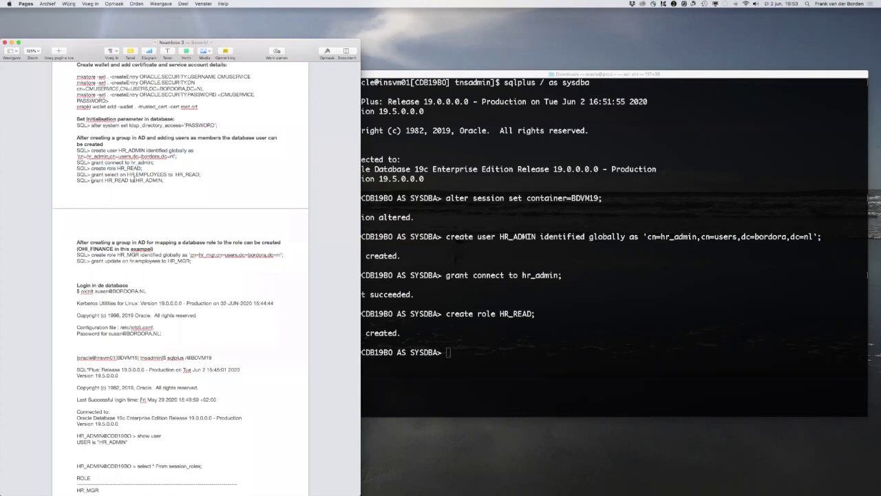
left_click_drag(134, 179, 165, 180)
key("super+c")
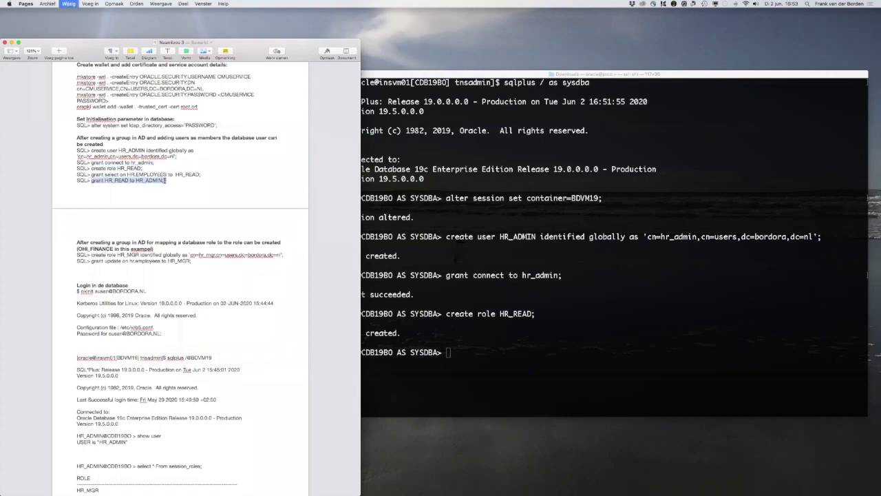
left_click(558, 325)
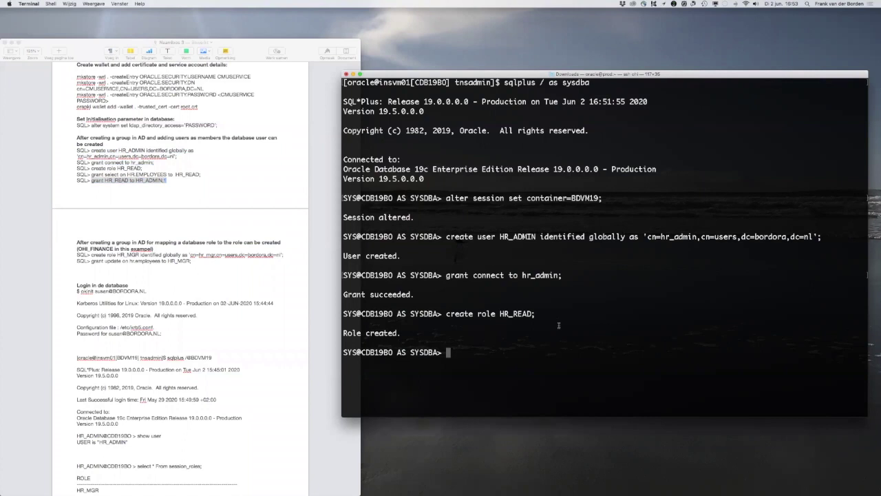
key("super+v")
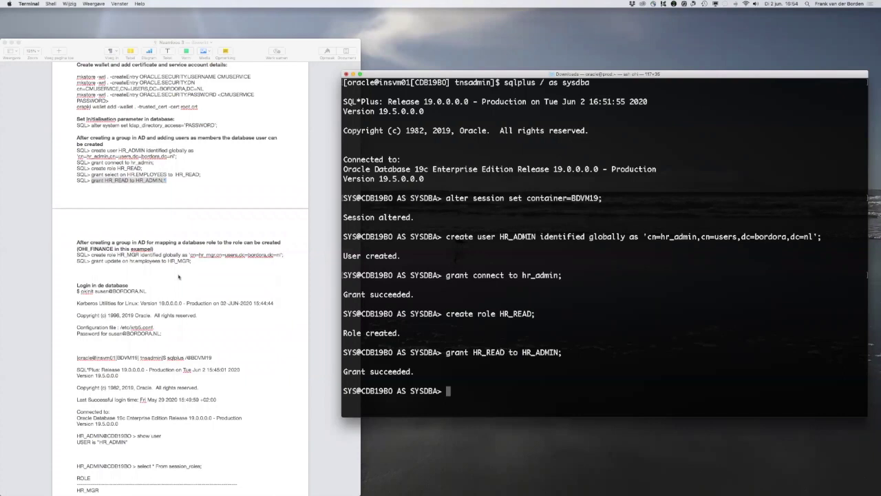
Create the HR_MGR role.
left_click(112, 255)
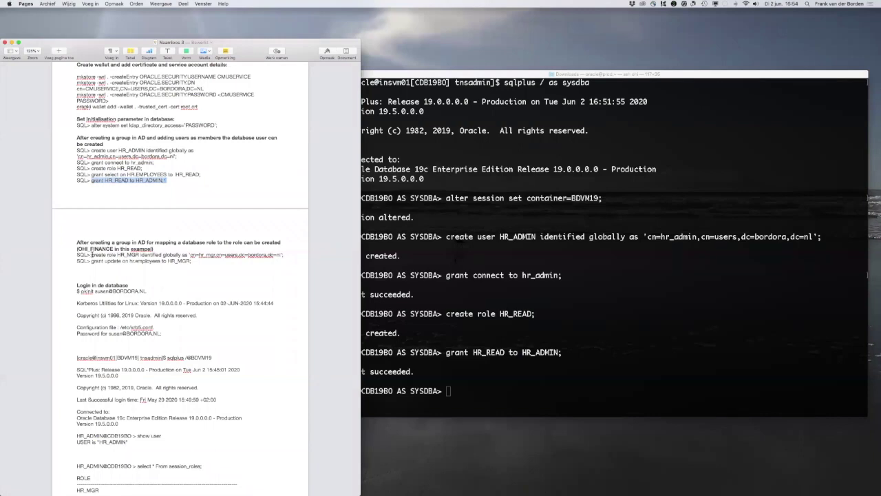
left_click_drag(91, 255, 285, 255)
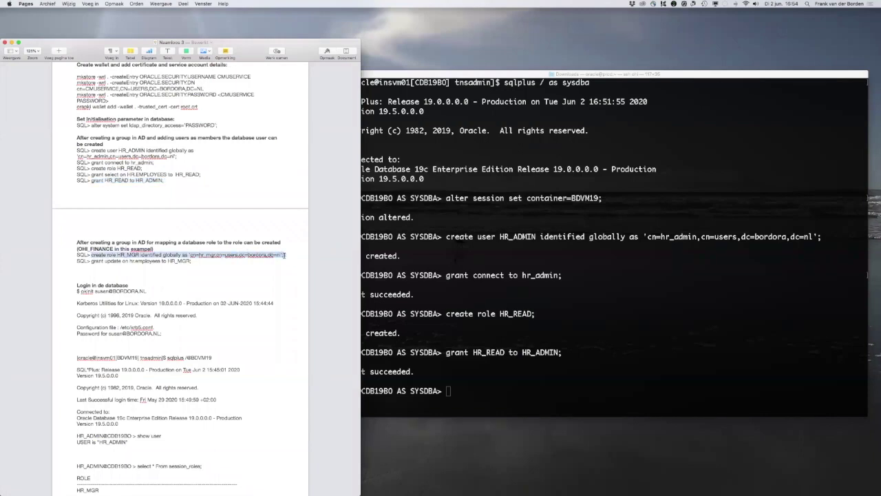
left_click(544, 334)
key("super+v")
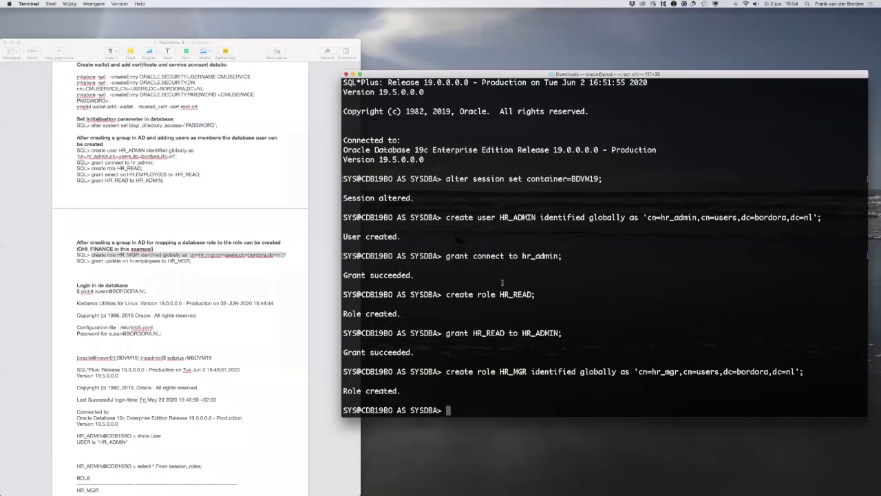
Quit SQL*Plus and destroy the existing Kerberos tickets with okdstry.
type("wq")
key("BackSpace")
key("BackSpace")
type("quit")
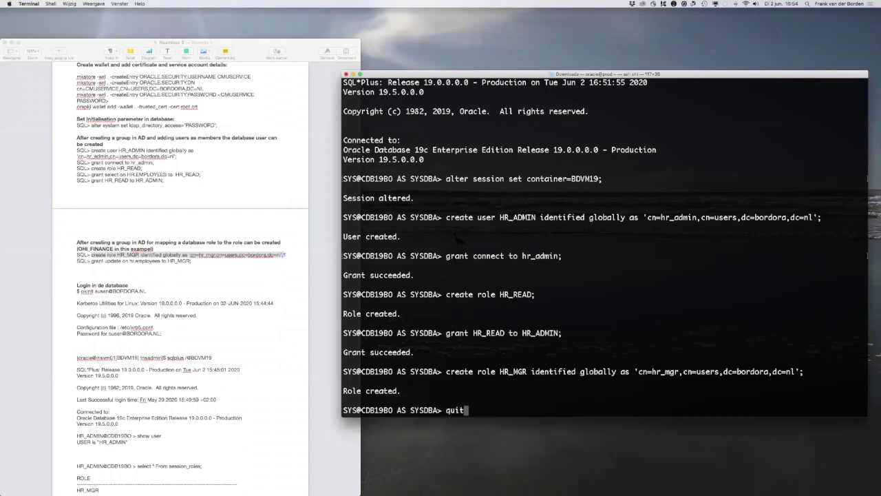
key("Return")
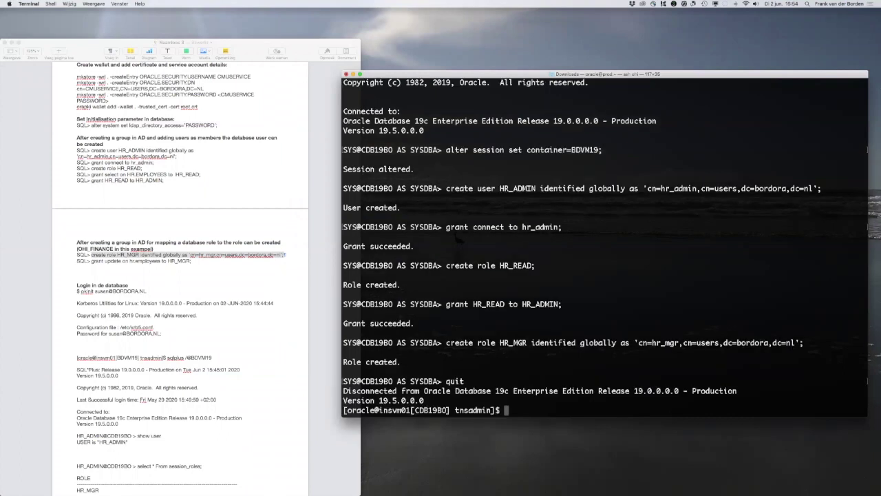
type("okdstry")
key("Return")
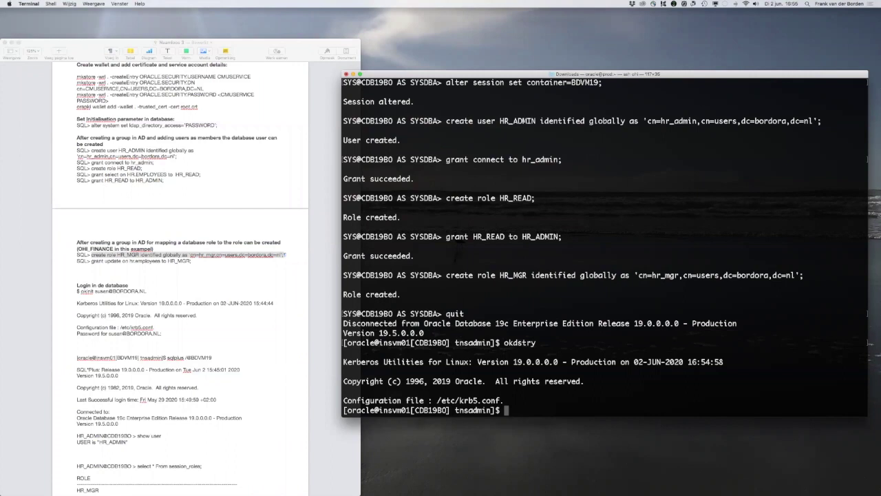
Rerun the recalled okinit for the domain user and enter that user's password.
key("ctrl+r")
type("jen")
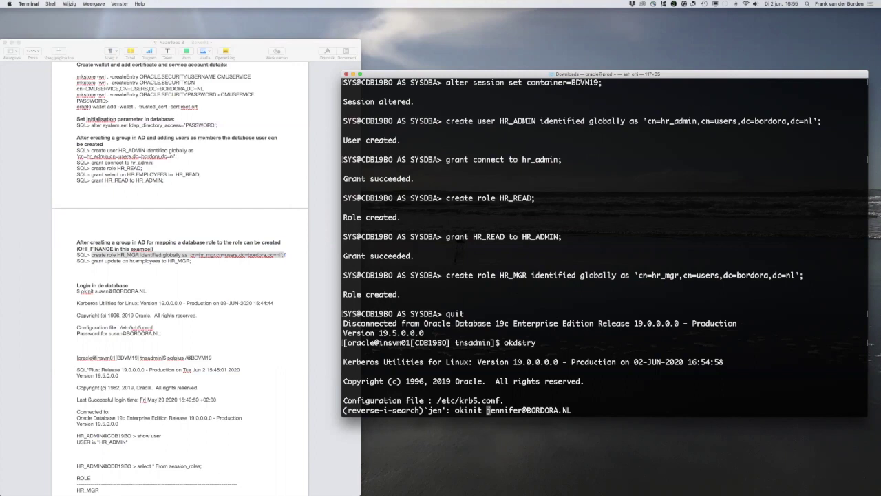
key("Return")
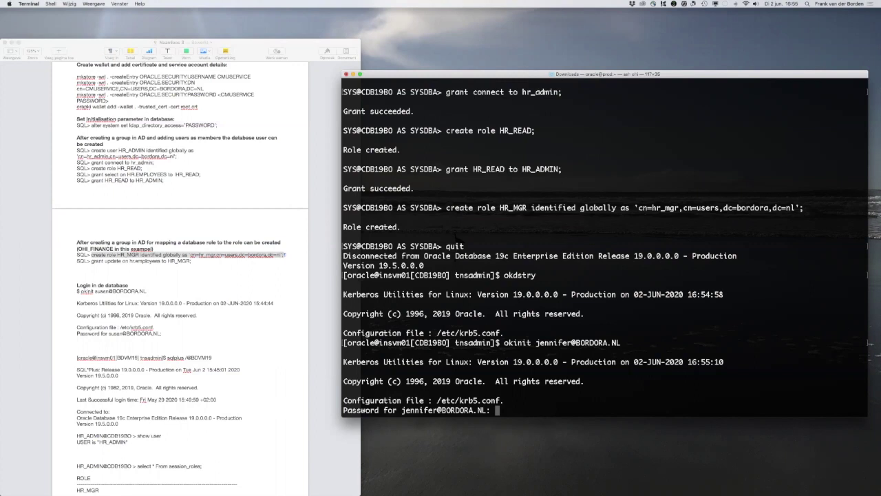
key("Return")
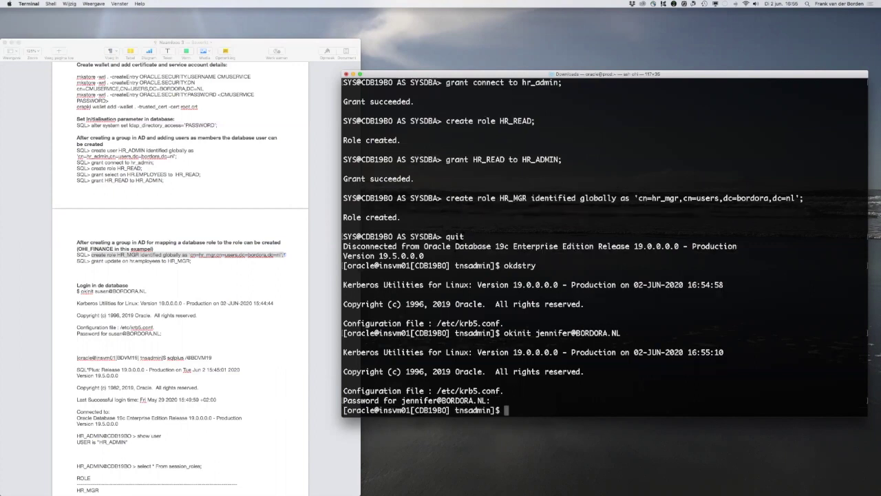
key("ctrl+r")
type("sql")
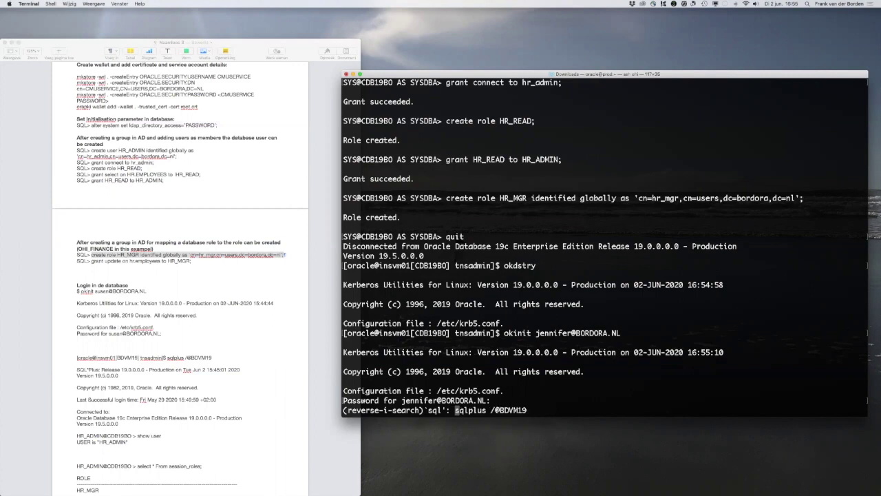
key("Return")
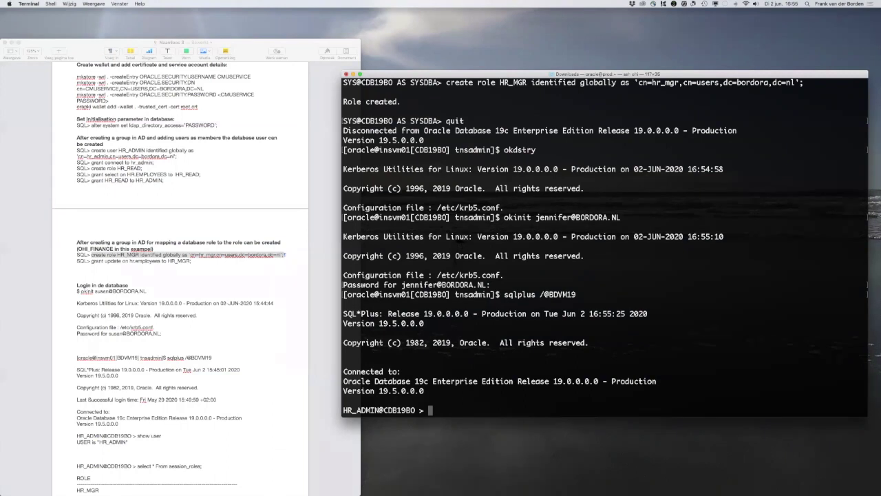
type("show user")
key("Return")
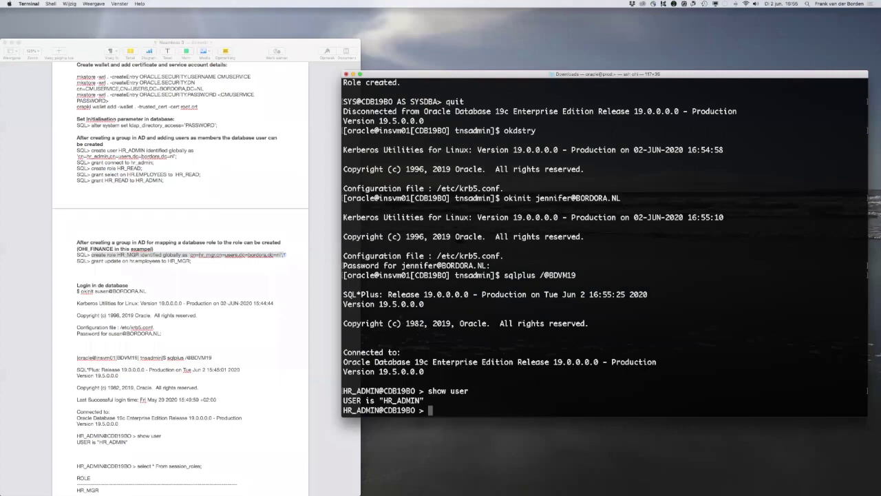
type("select * from session")
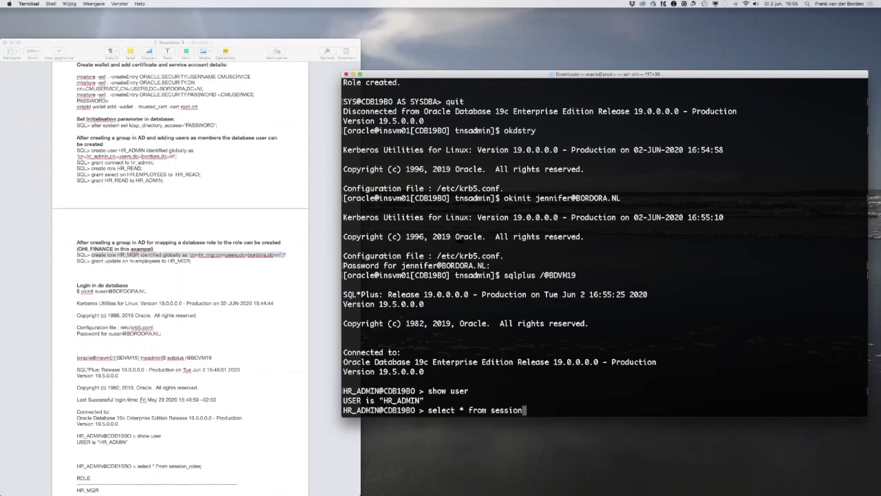
type("_roles;")
key("Return")
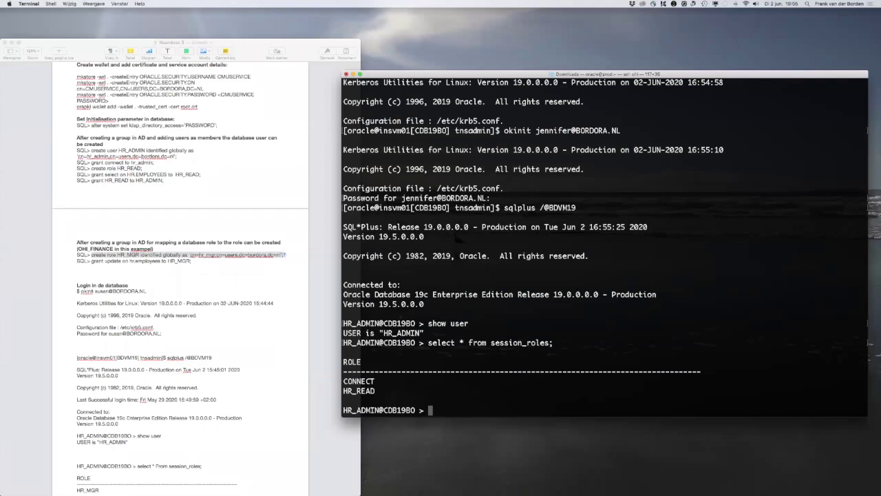
type("quit")
key("Return")
Destroy tickets, get a Kerberos ticket for the second user, and verify with oklist.
type("okd")
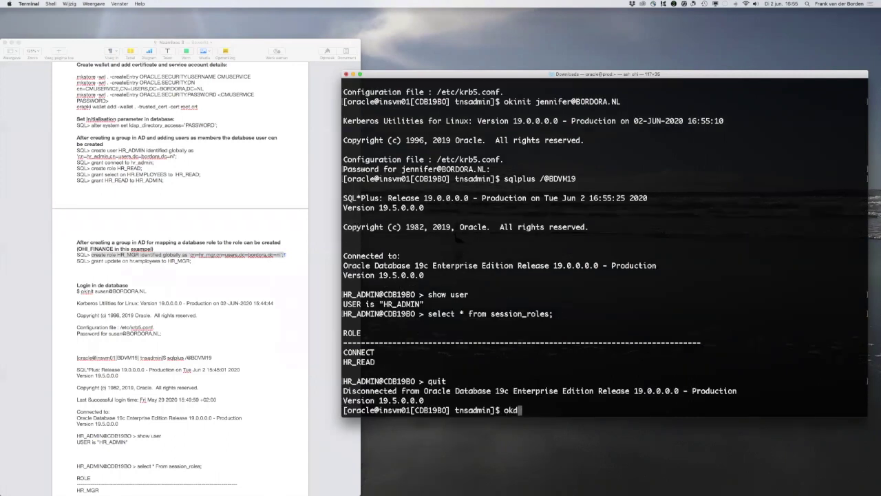
type("stry")
key("Return")
key("ctrl+r")
type("ss")
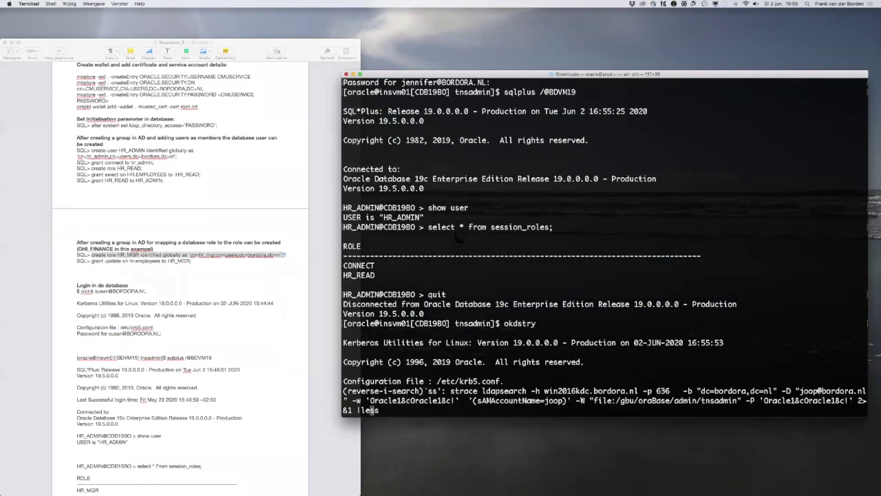
key("ctrl+c")
key("ctrl+r")
type("sus")
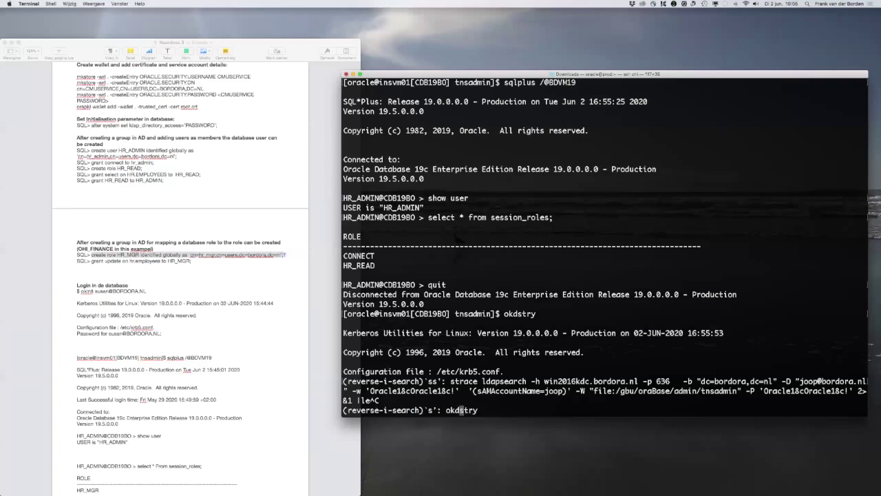
key("Return")
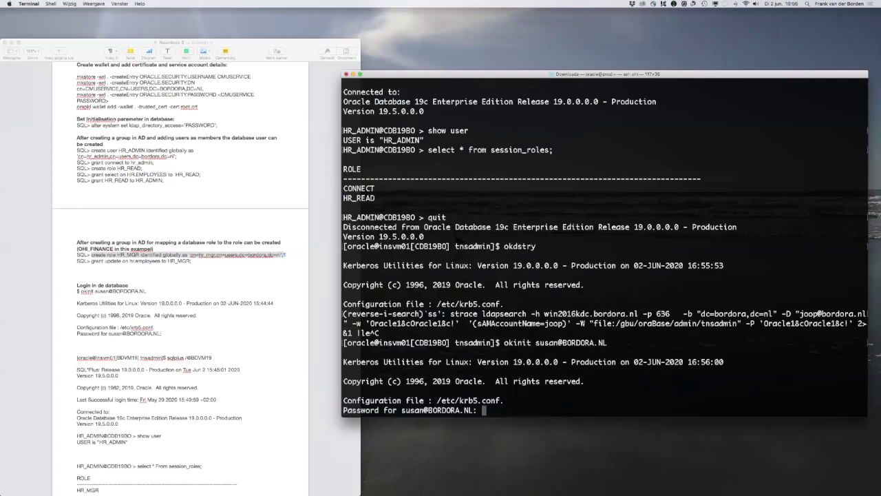
key("Return")
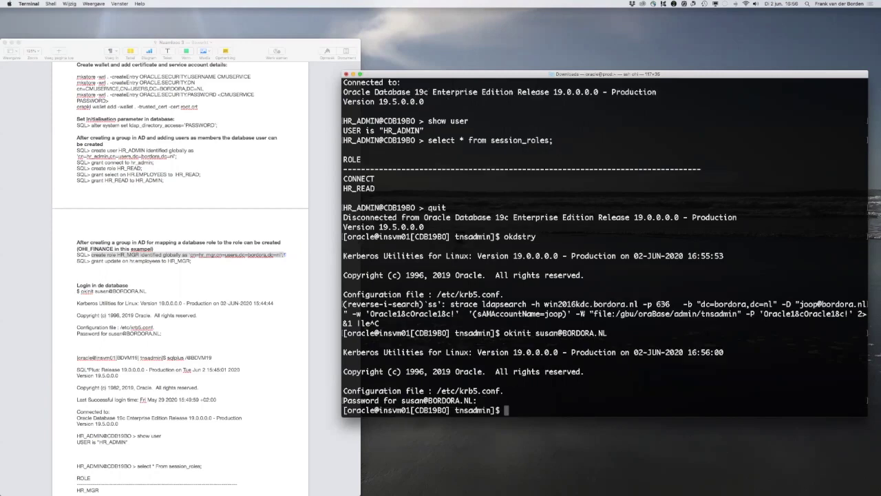
type("oklist")
key("Return")
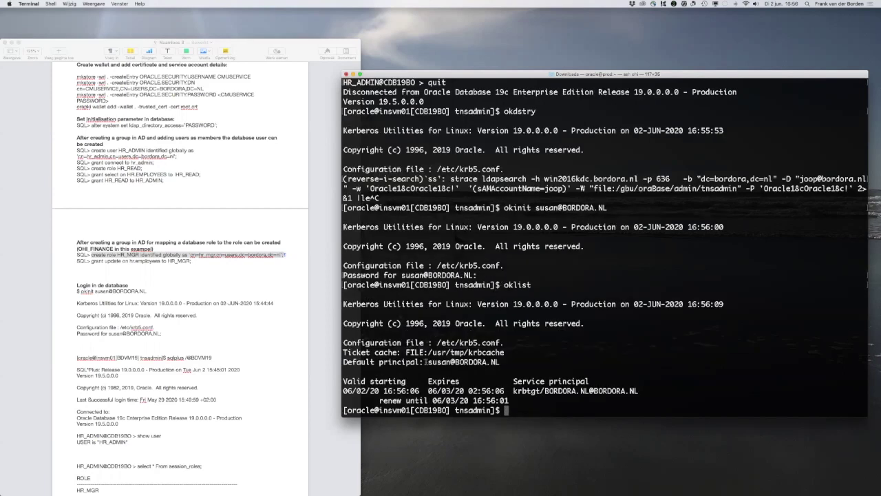
left_click_drag(428, 361, 504, 360)
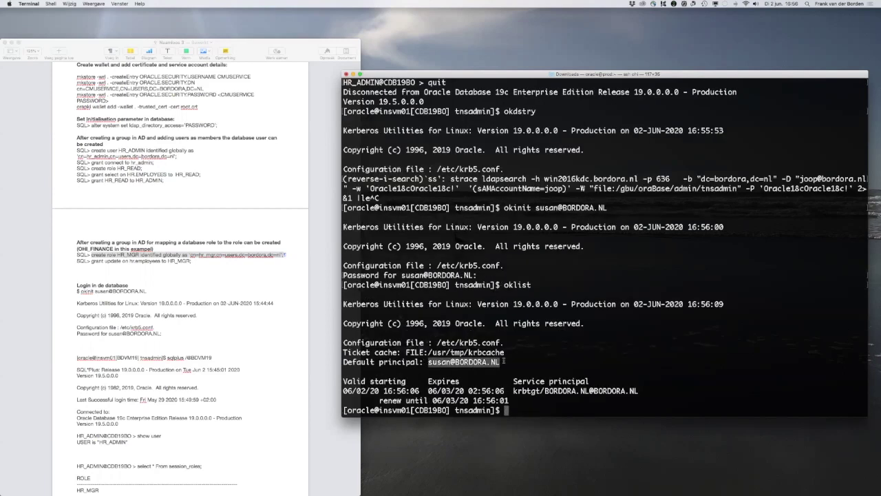
key("ctrl+r")
type("BD")
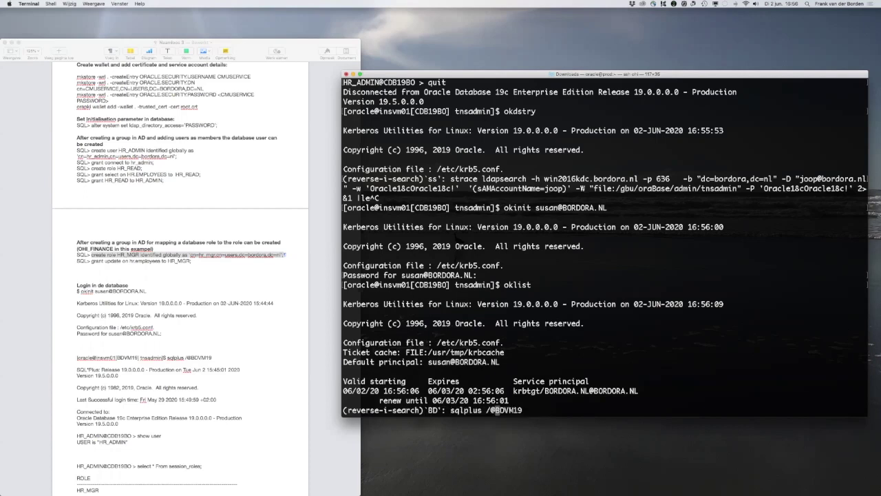
key("Return")
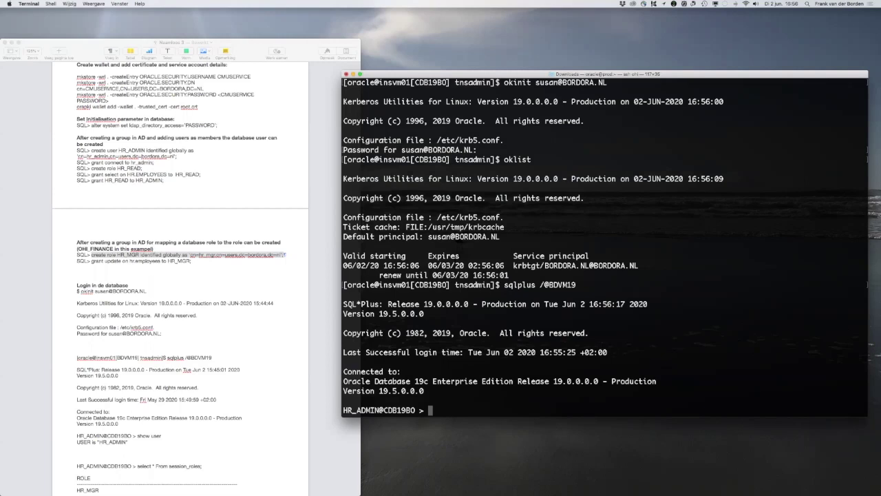
scroll(221, 381, "down", 3)
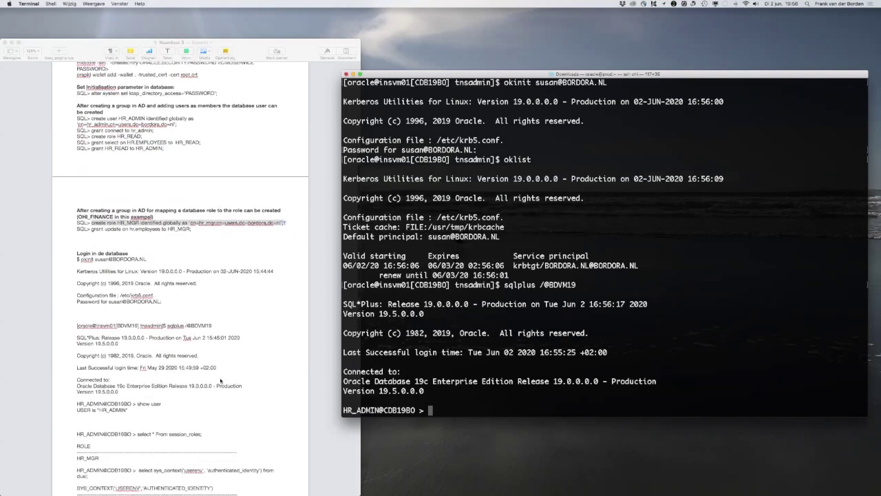
scroll(221, 381, "down", 2)
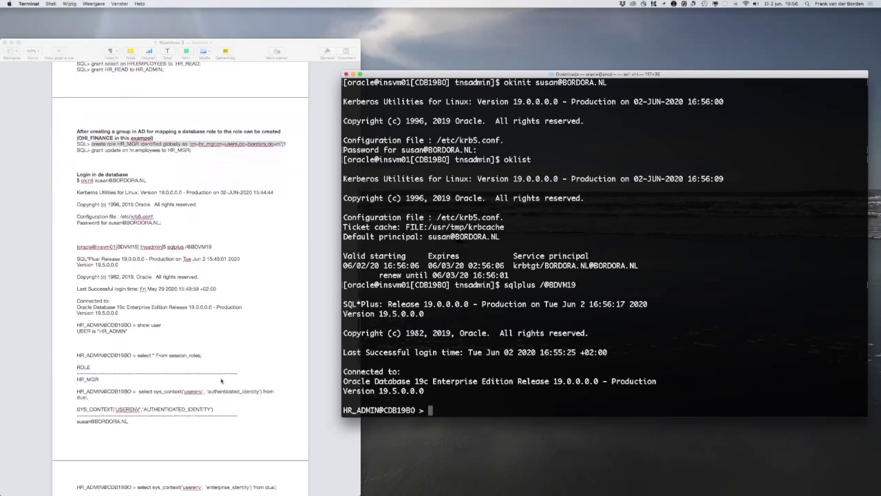
Run the sys_context authenticated identity query from the notes and list session_roles.
left_click(137, 376)
left_click_drag(138, 377, 93, 384)
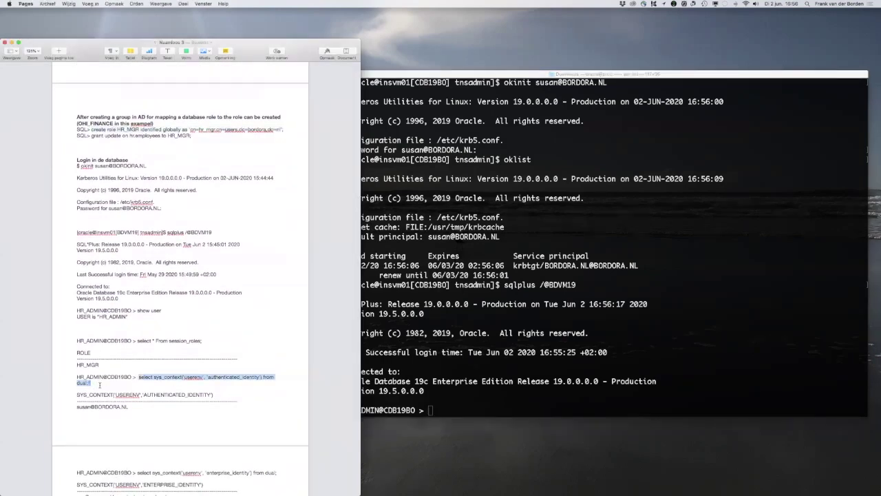
left_click(440, 372)
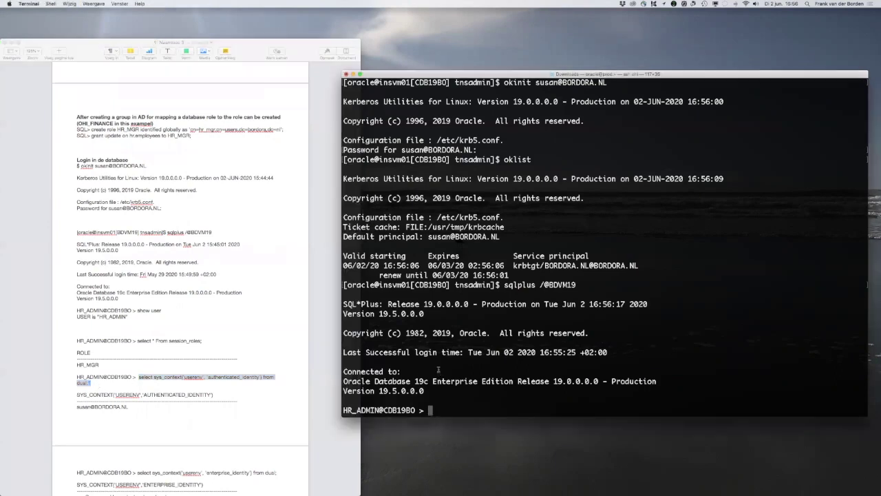
key("super+v")
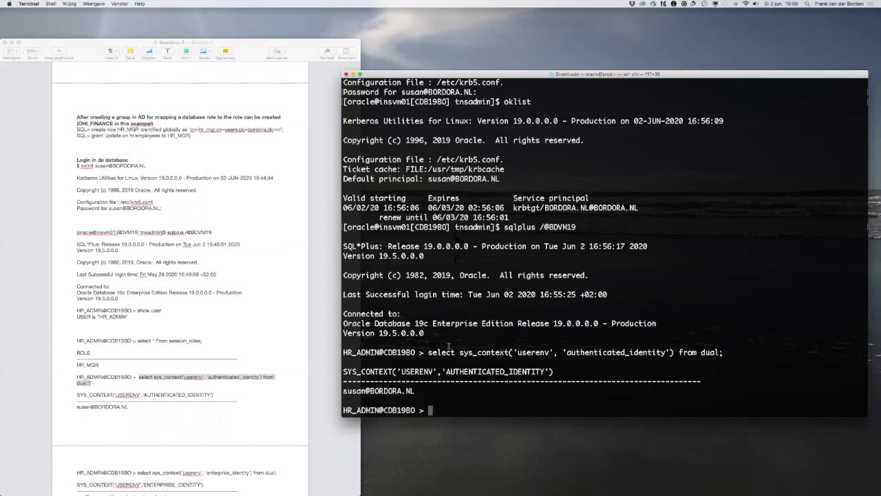
type("select * from session_roles;")
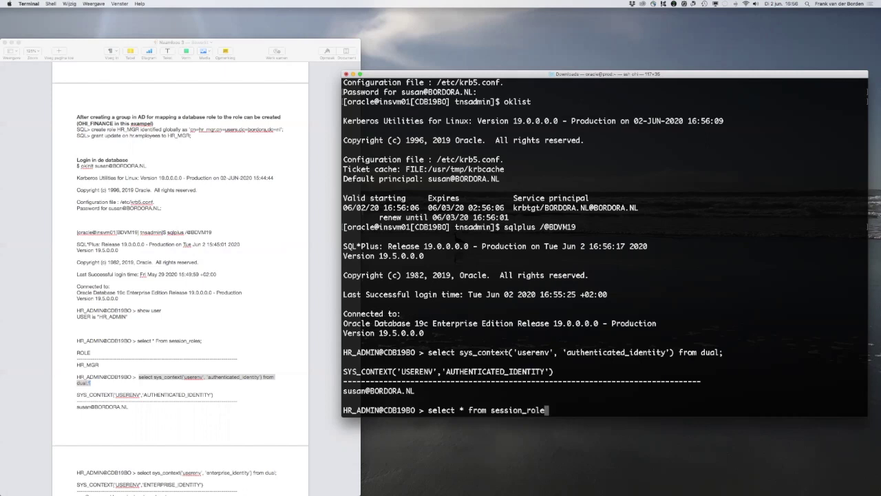
key("Return")
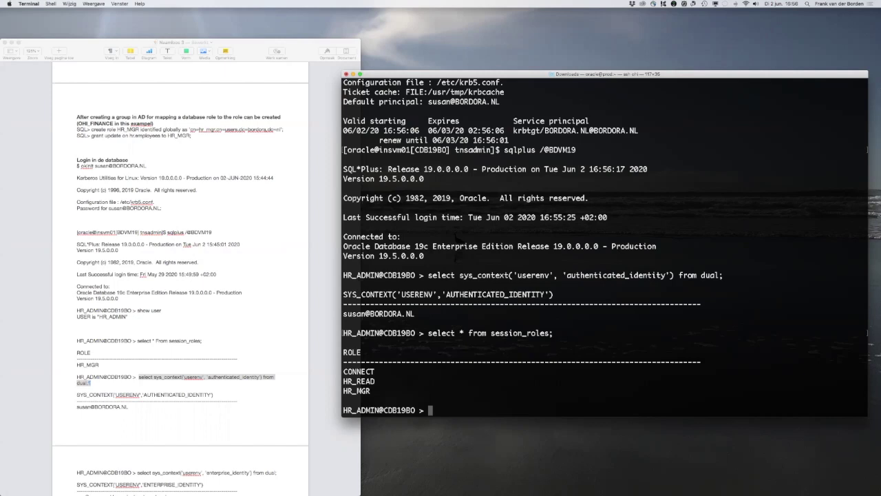
Quit SQL*Plus and switch to the remote desktop.
key("super+Tab")
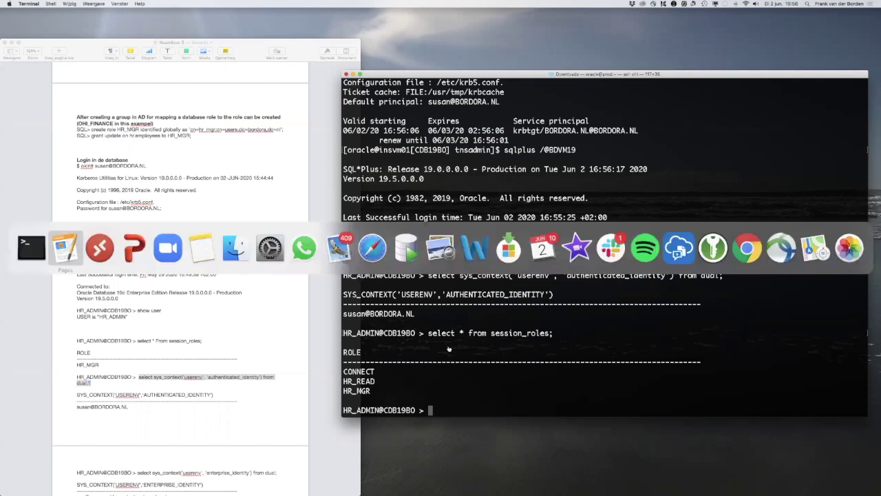
key("super+shift+Tab")
type("quit")
key("Return")
key("super+Tab")
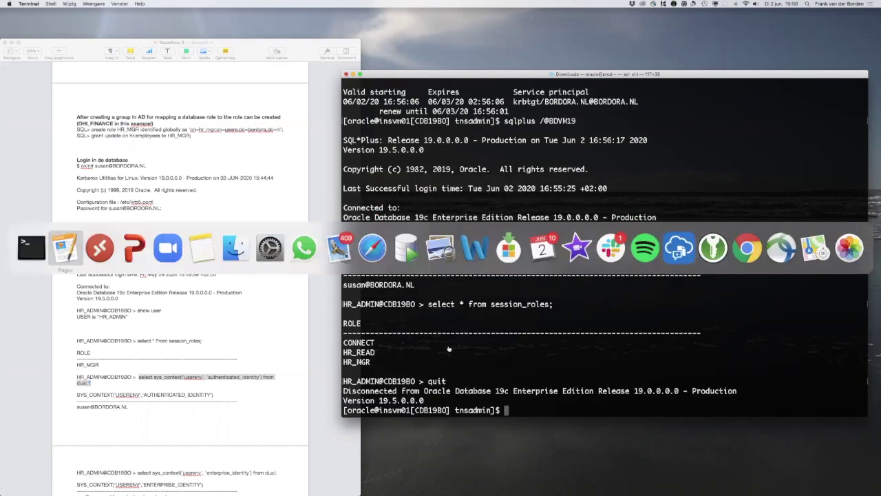
key("super+Tab")
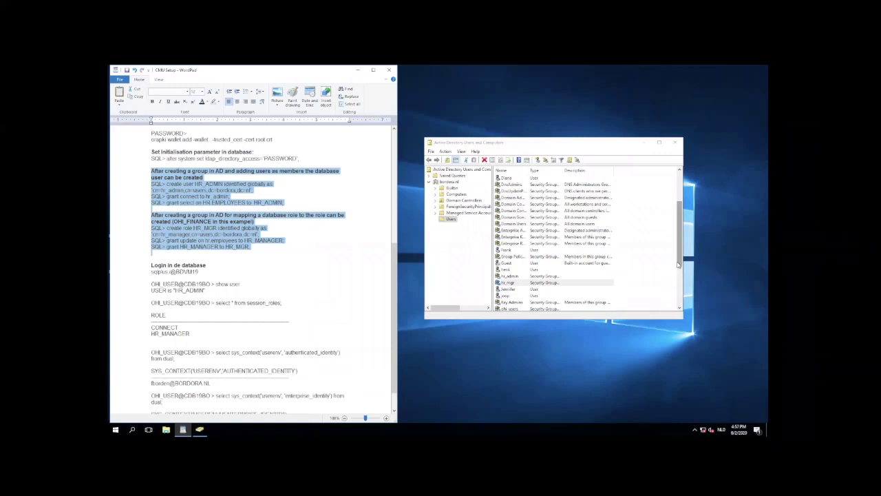
In the Users container, delete the Kerberos test user account and confirm with Yes.
left_click_drag(678, 264, 682, 303)
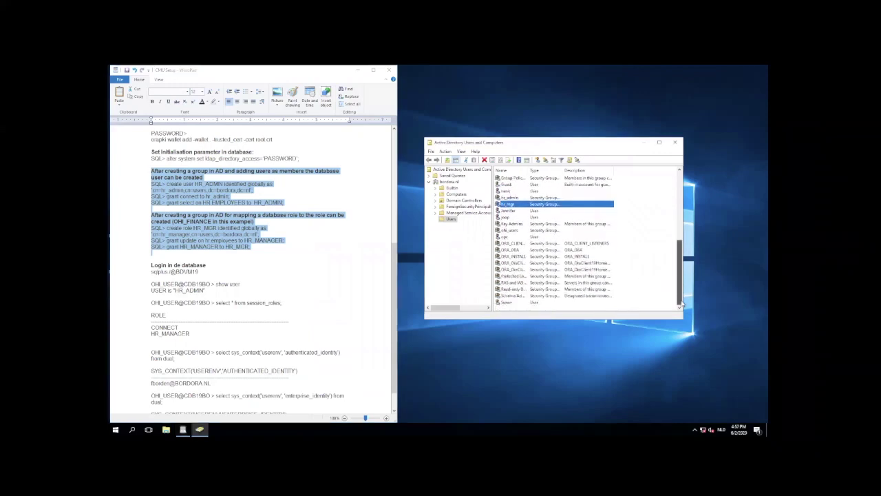
left_click(518, 302)
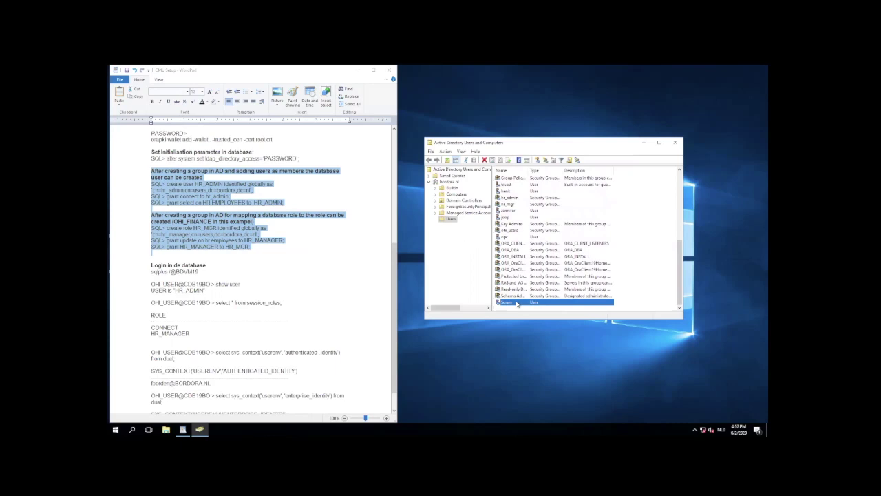
key("BackSpace")
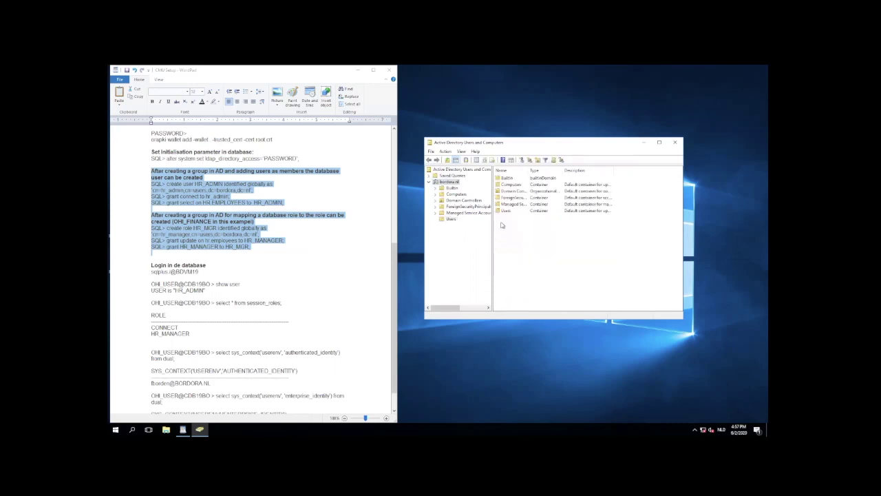
left_click(450, 219)
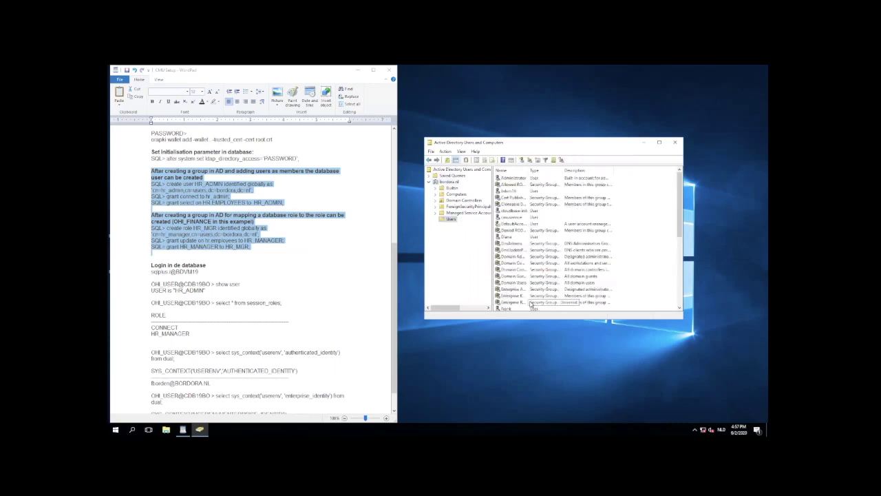
left_click(681, 296)
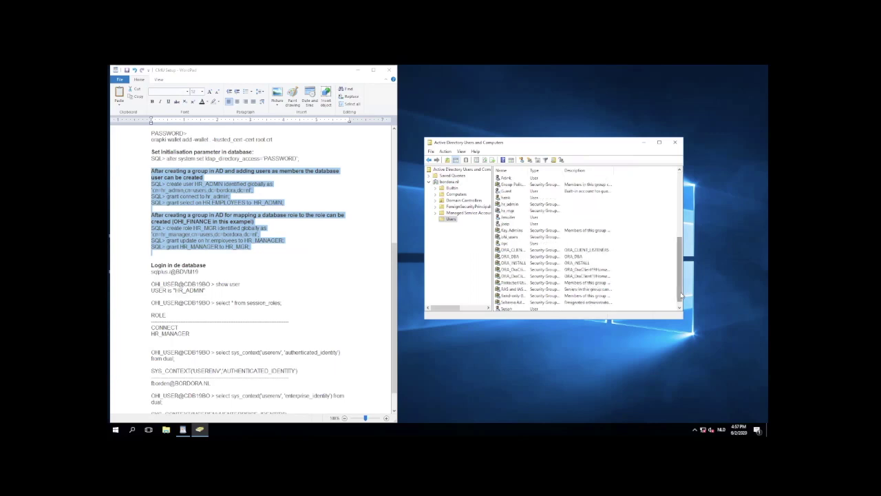
left_click(506, 308)
right_click(506, 310)
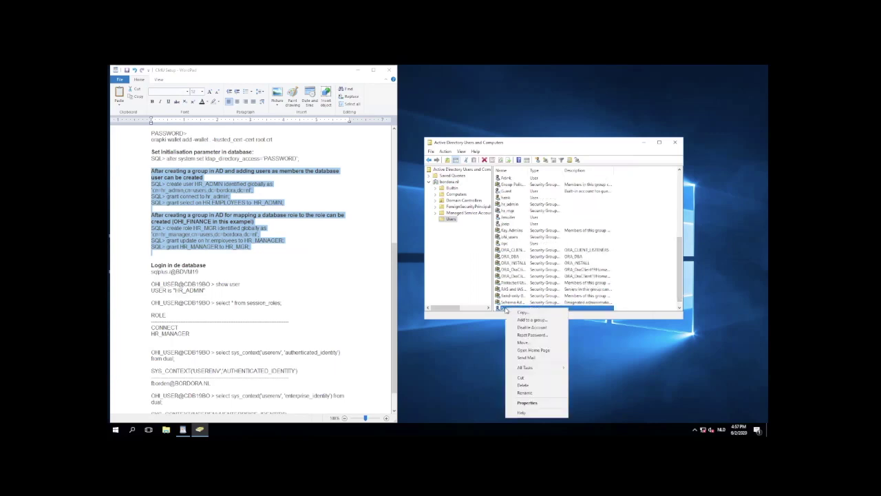
left_click(538, 387)
left_click(461, 276)
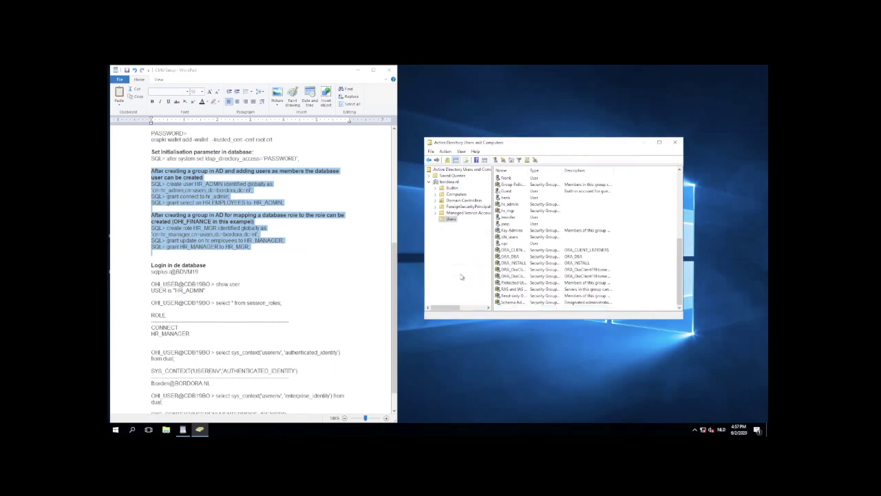
key("super+Tab")
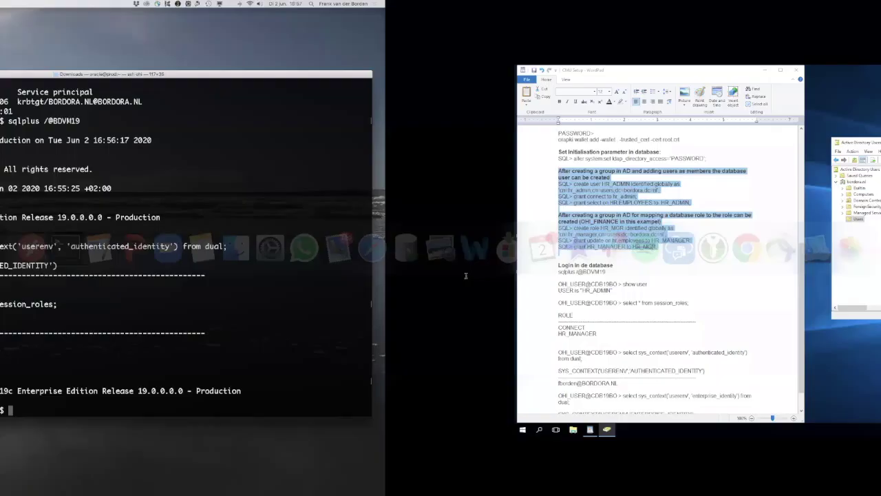
key("Up")
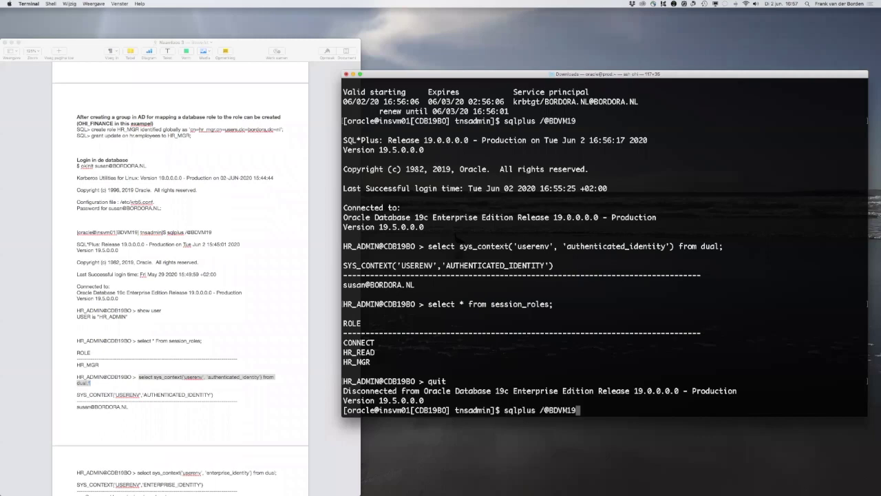
key("Return")
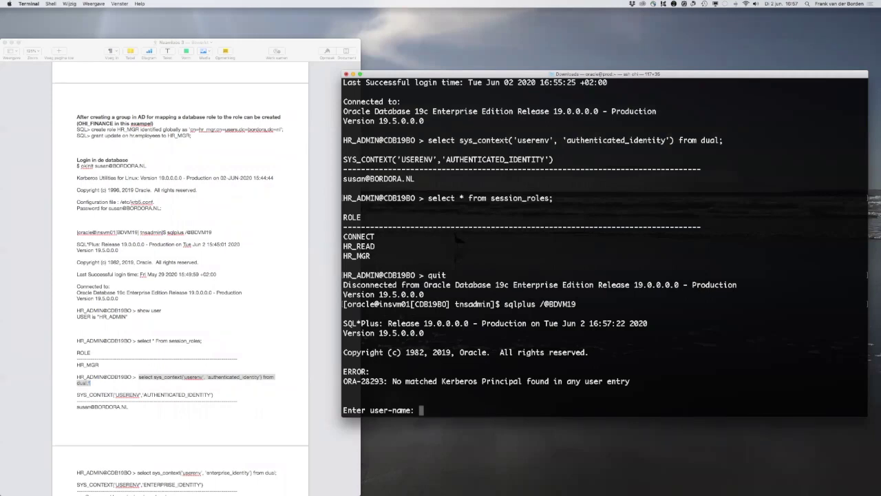
key("Return")
key("Return")
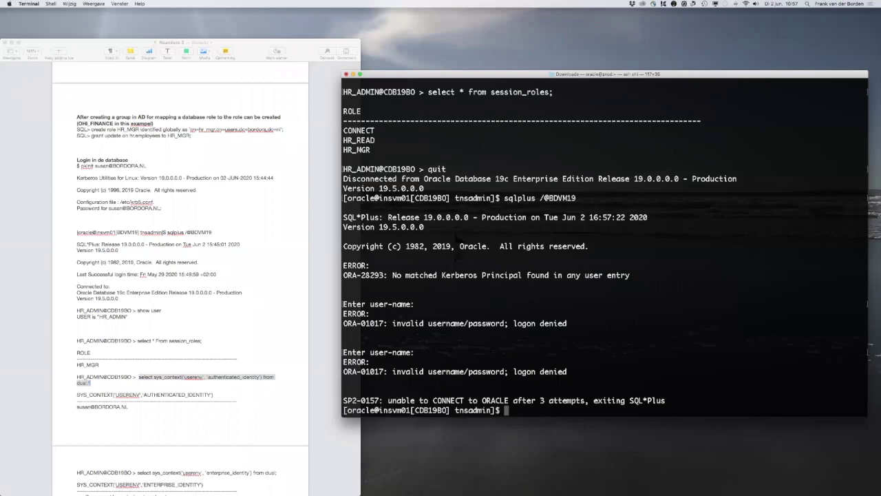
key("super+Tab")
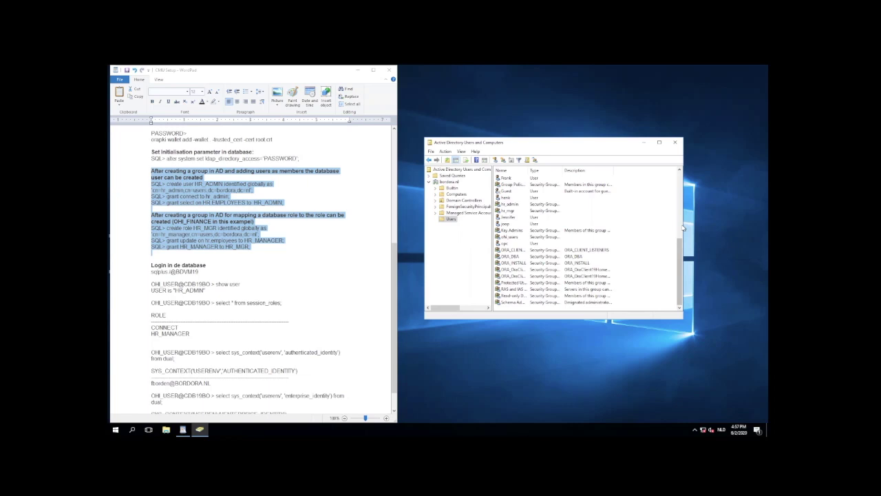
Add another domain user as a member of hr_mgr through the group's Properties and apply the change.
left_click(507, 210)
right_click(507, 211)
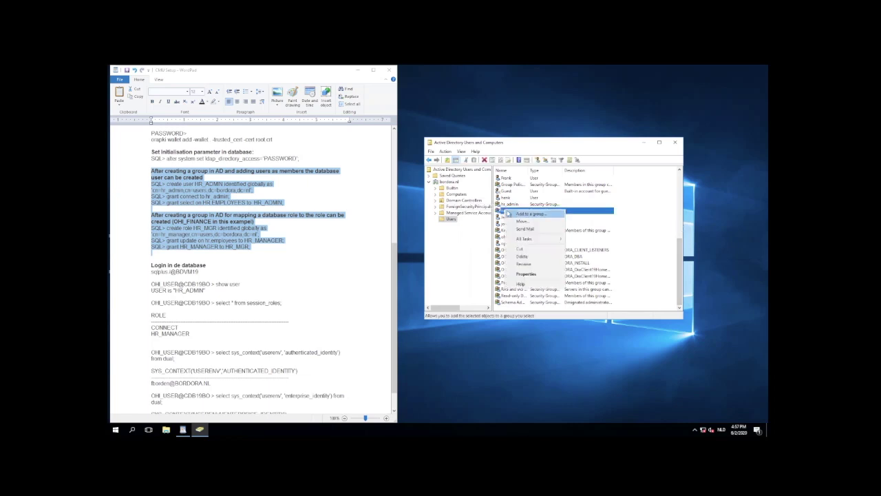
left_click(530, 274)
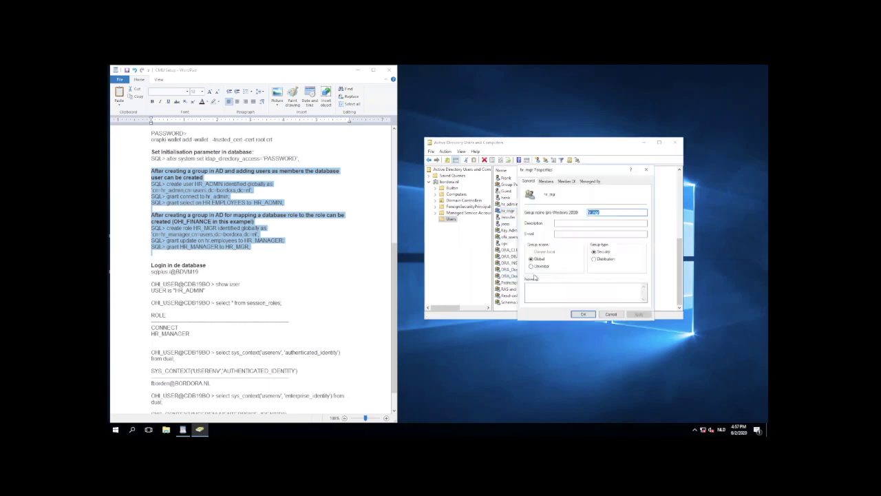
left_click(546, 182)
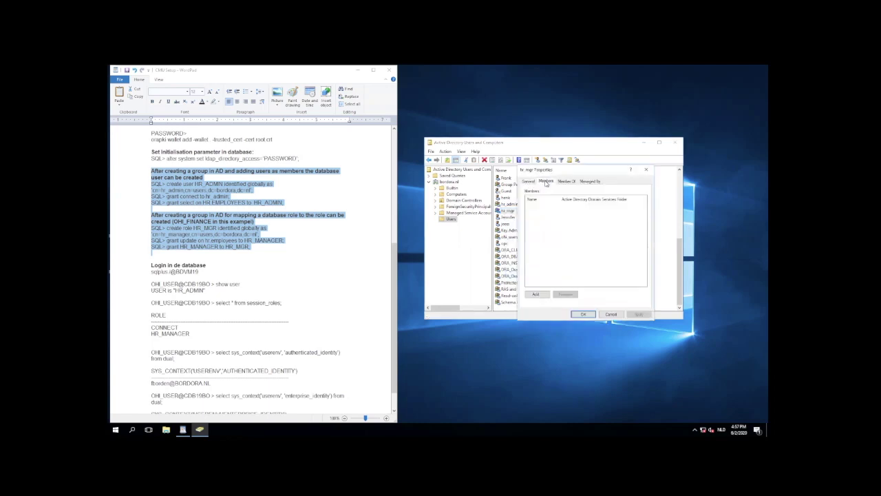
left_click(536, 294)
type("ohi_u")
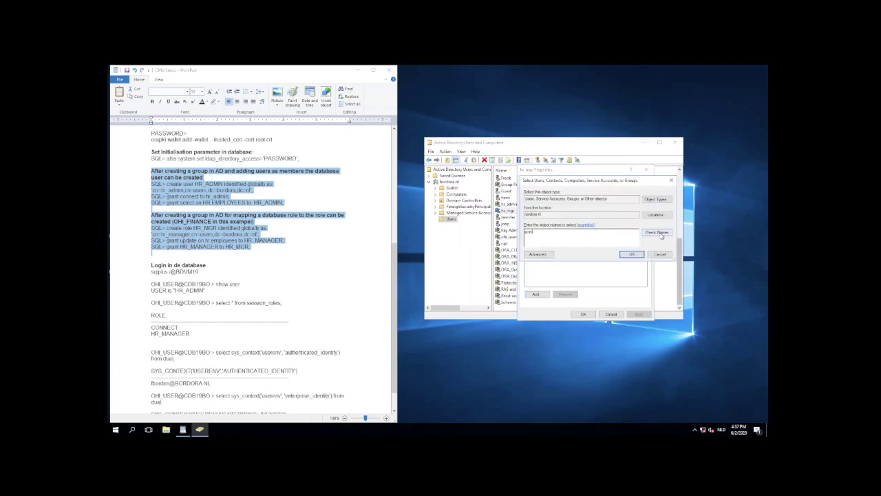
left_click(656, 232)
left_click(641, 255)
left_click(638, 314)
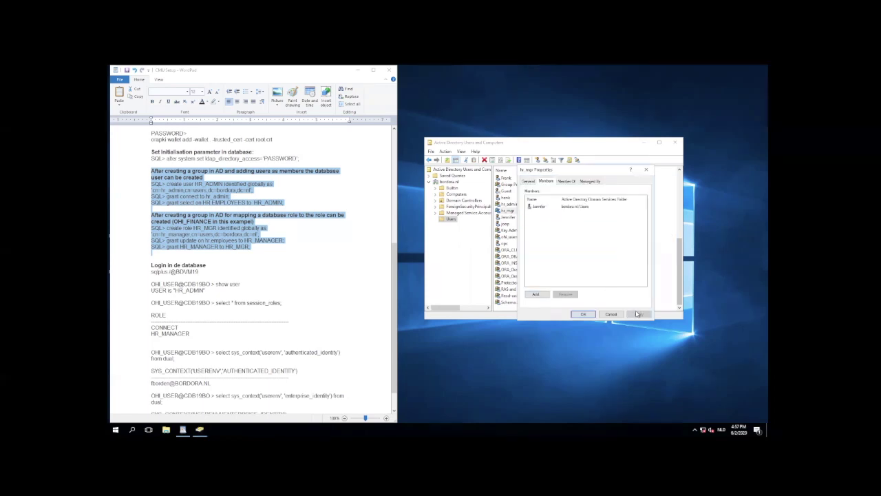
left_click(584, 315)
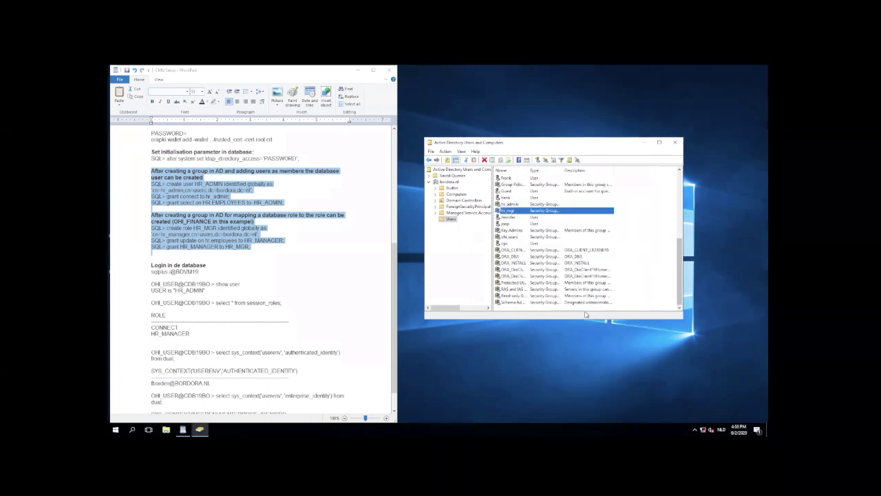
key("super")
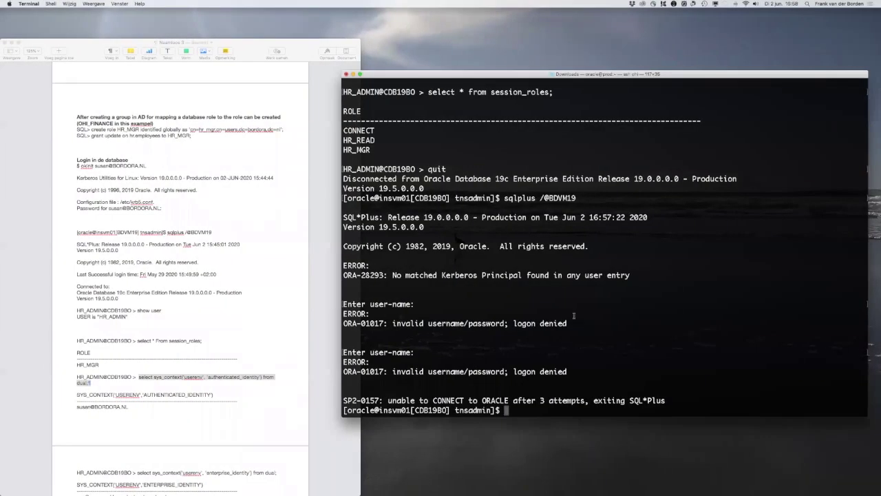
type("okdstry")
Destroy the cached Kerberos tickets with okdstry and okinit a new ticket for the new hr_mgr member.
key("Return")
key("ctrl+r")
type("jen")
key("Return")
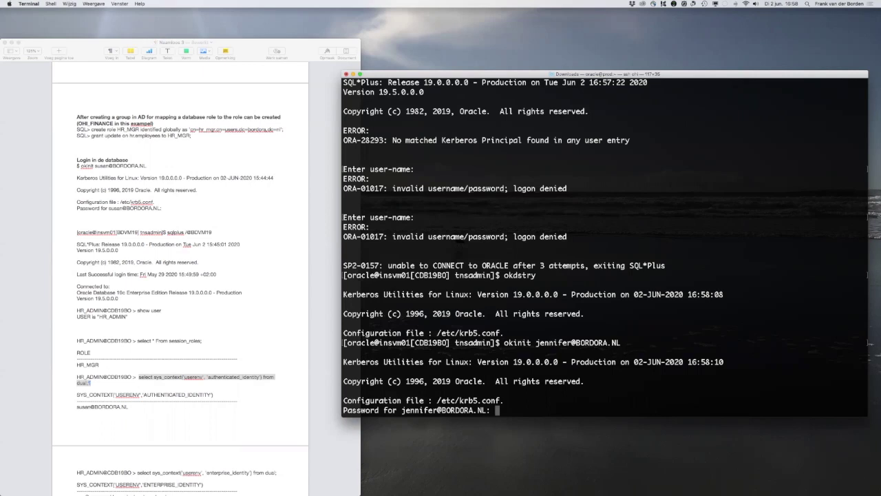
key("Return")
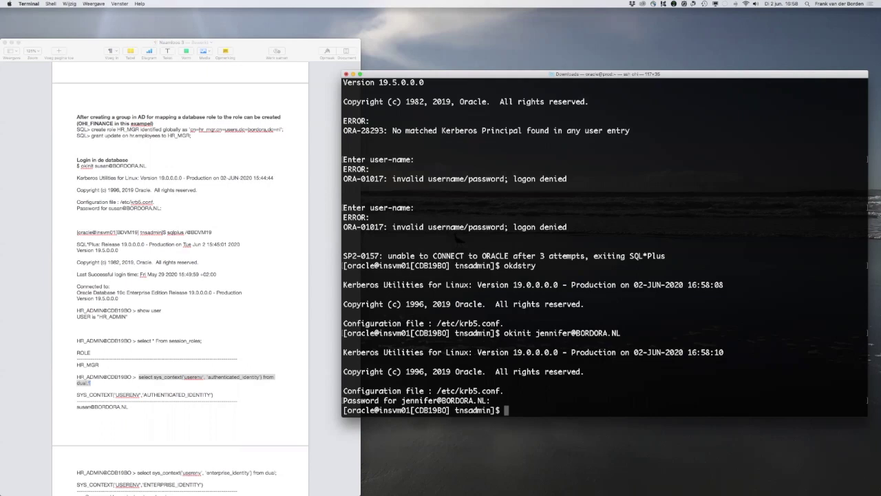
key("ctrl+r")
type("sql")
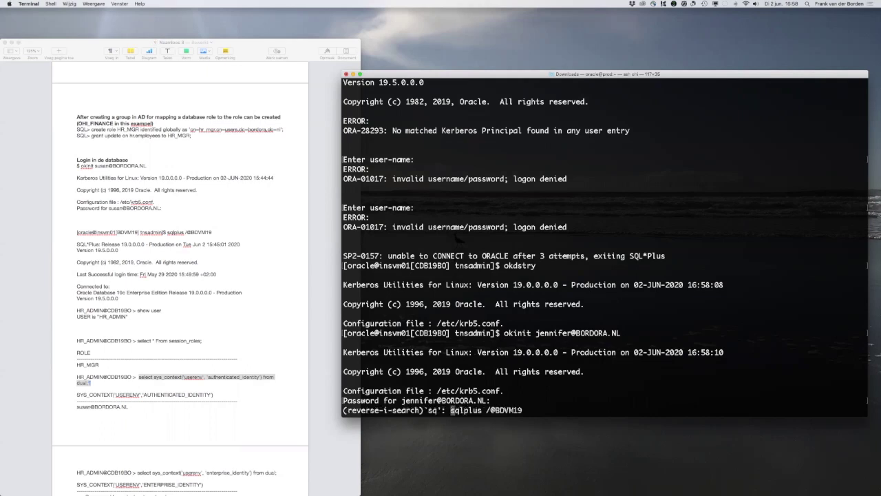
key("Return")
type("s")
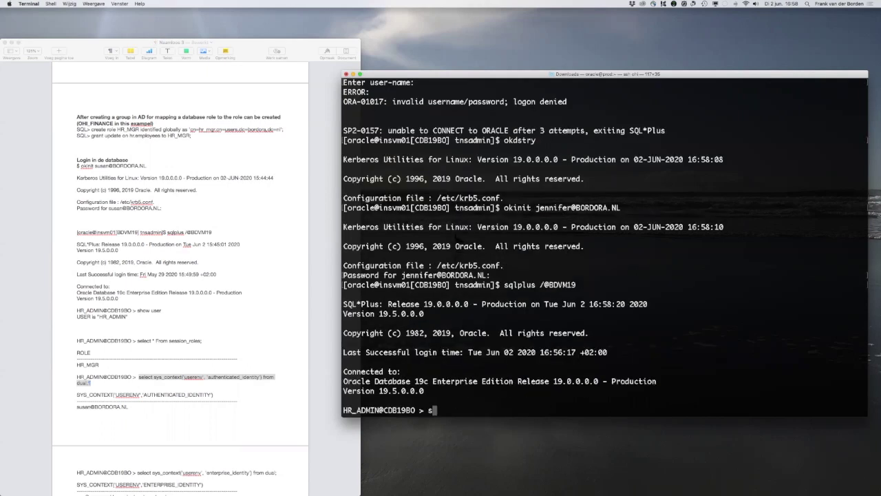
type("how user")
key("Return")
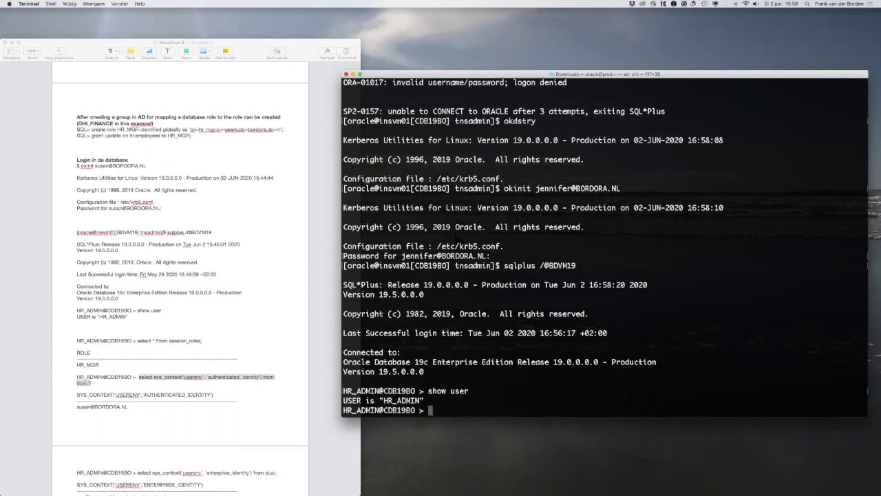
type("select * from session_role")
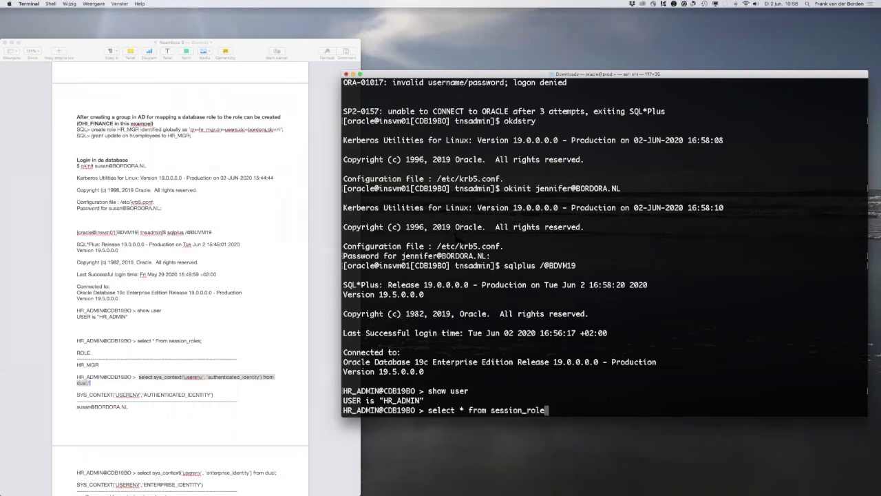
type("s;")
key("Return")
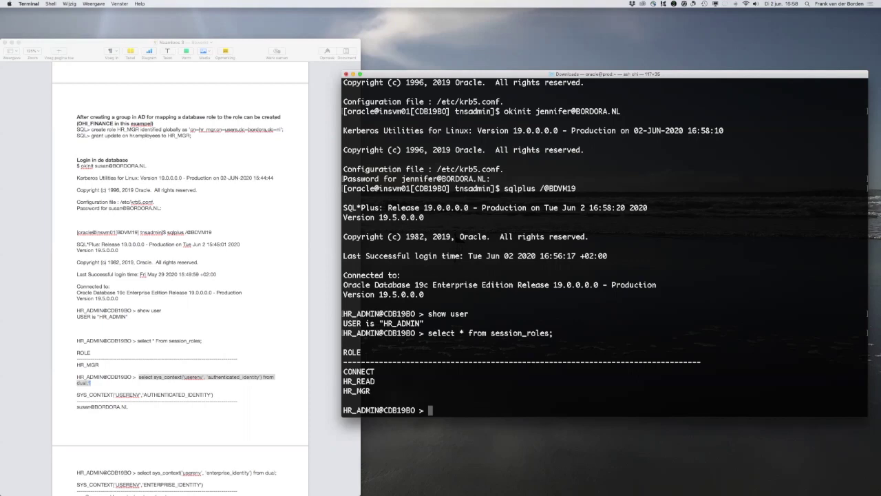
key("super+Tab")
key("super+Tab")
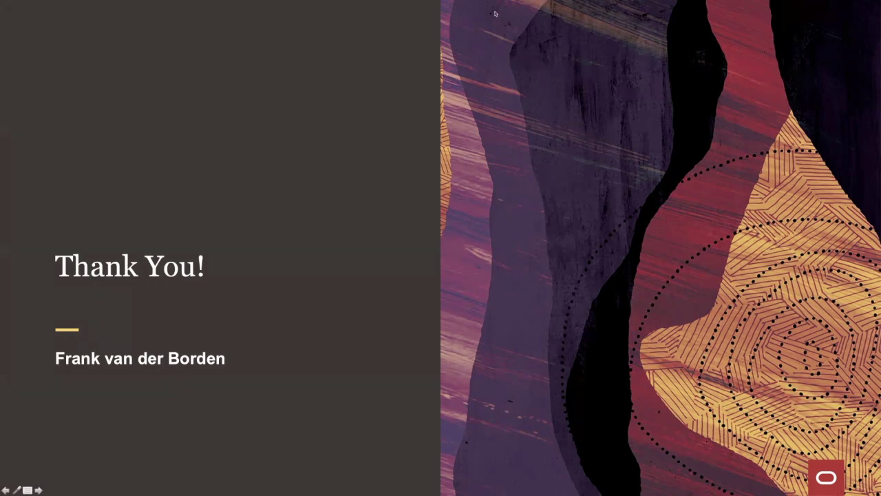
key("Right")
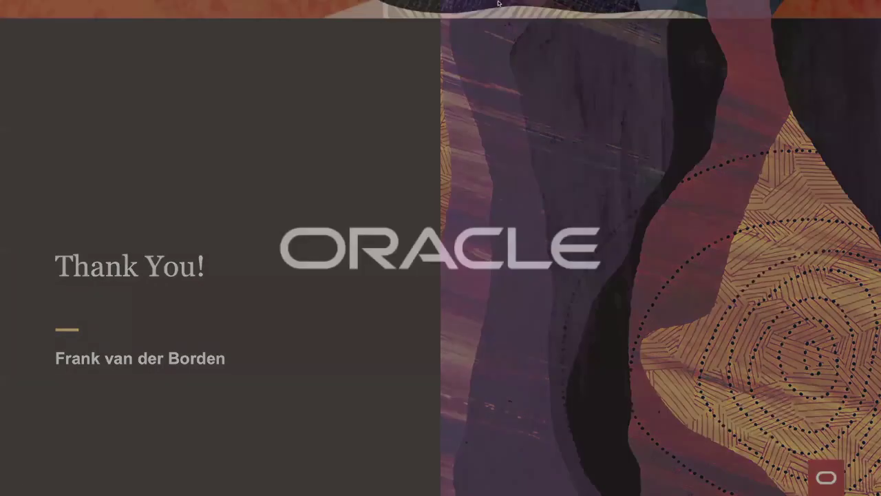